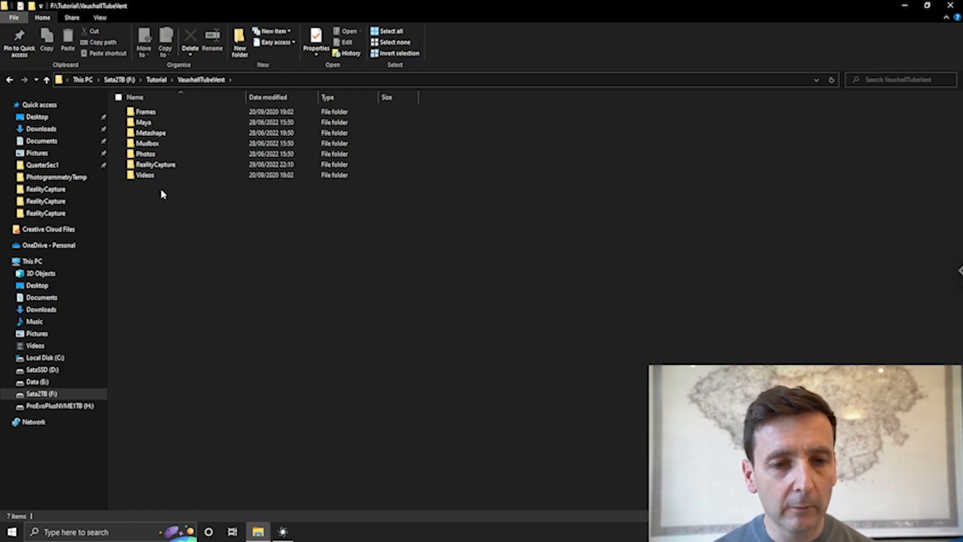
# - Look through the source photographs in the project's Photos\Jpg folder and return to the VauxhallTubeVent folder
pyautogui.doubleClick(150, 155)
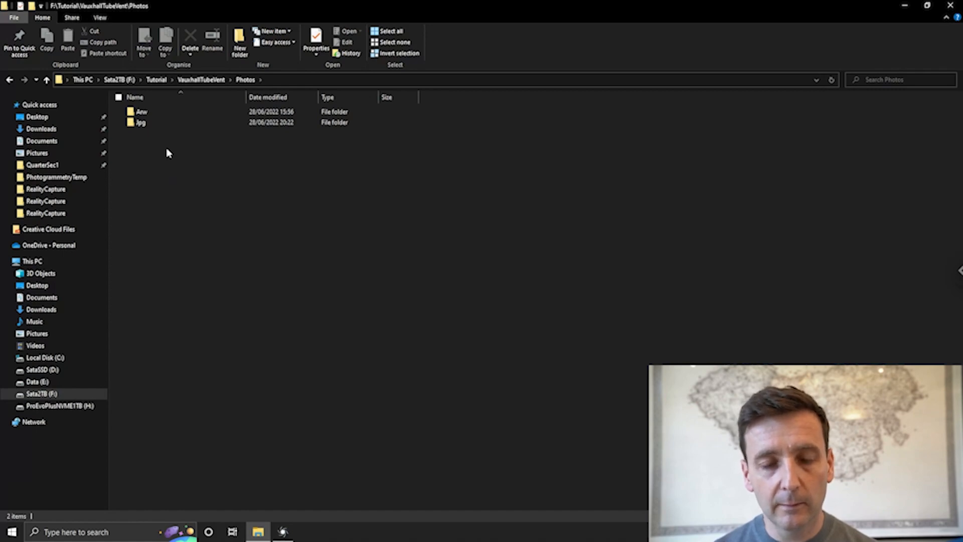
pyautogui.moveTo(153, 129)
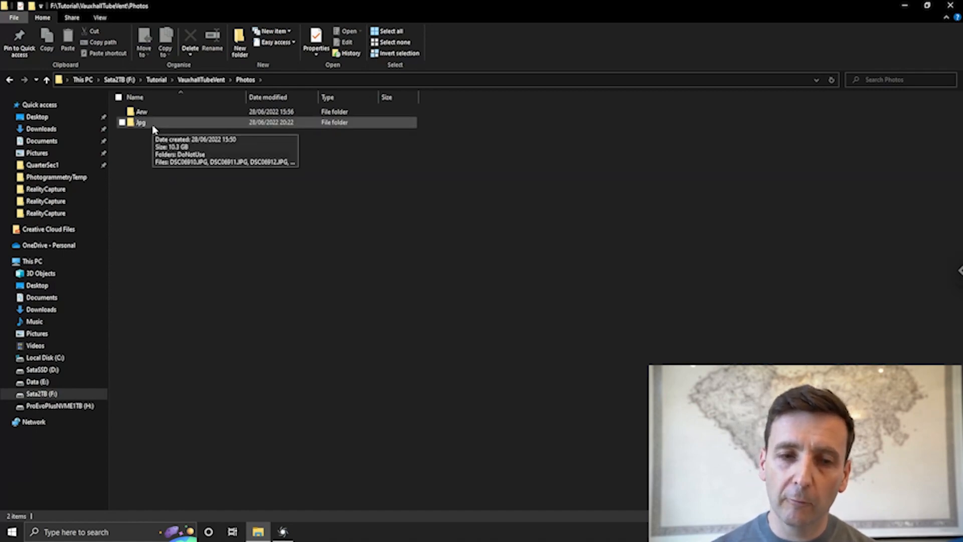
pyautogui.doubleClick(151, 124)
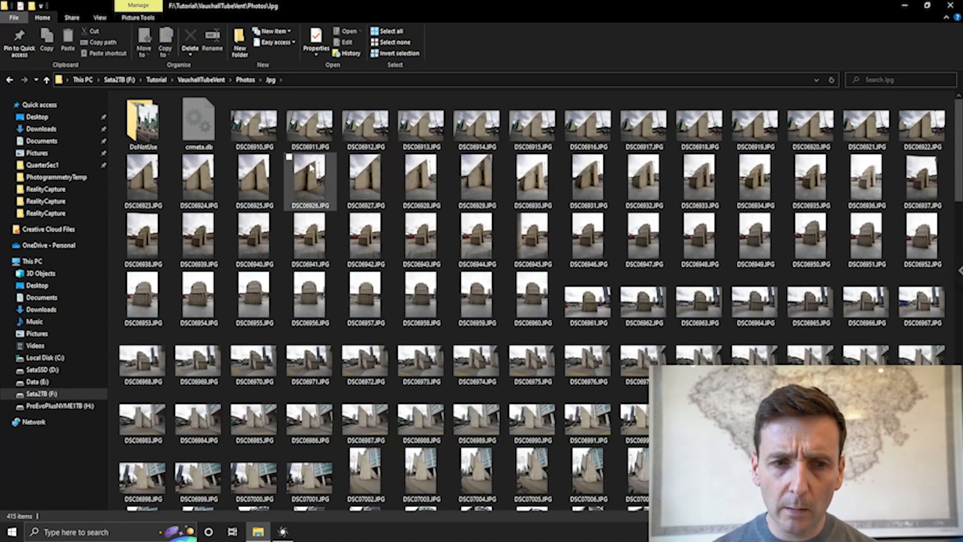
pyautogui.moveTo(295, 178)
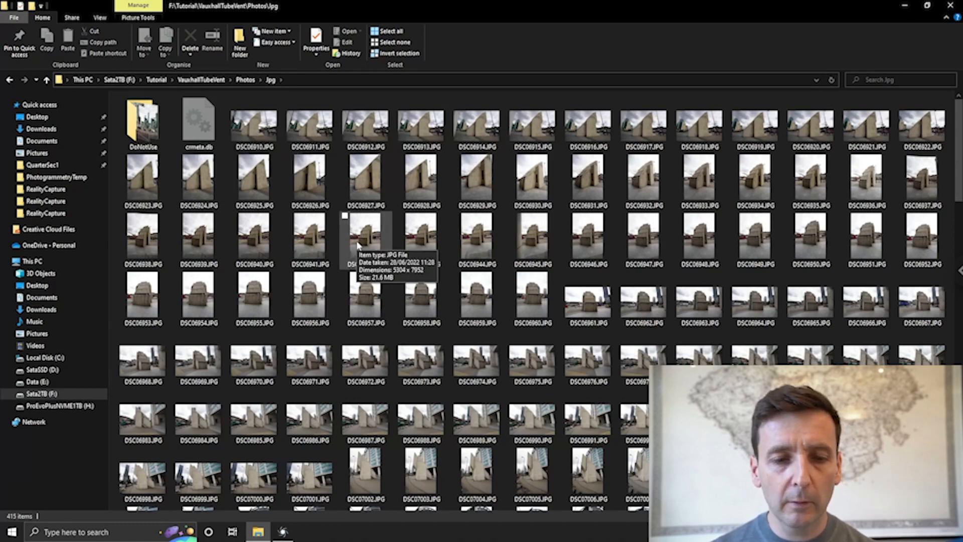
pyautogui.scroll(-3, 323, 256)
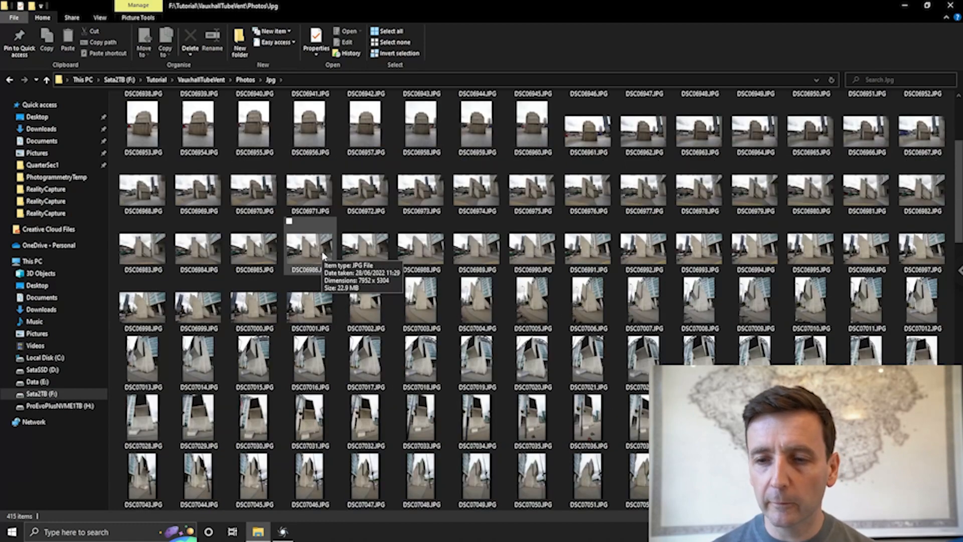
pyautogui.scroll(-15, 323, 256)
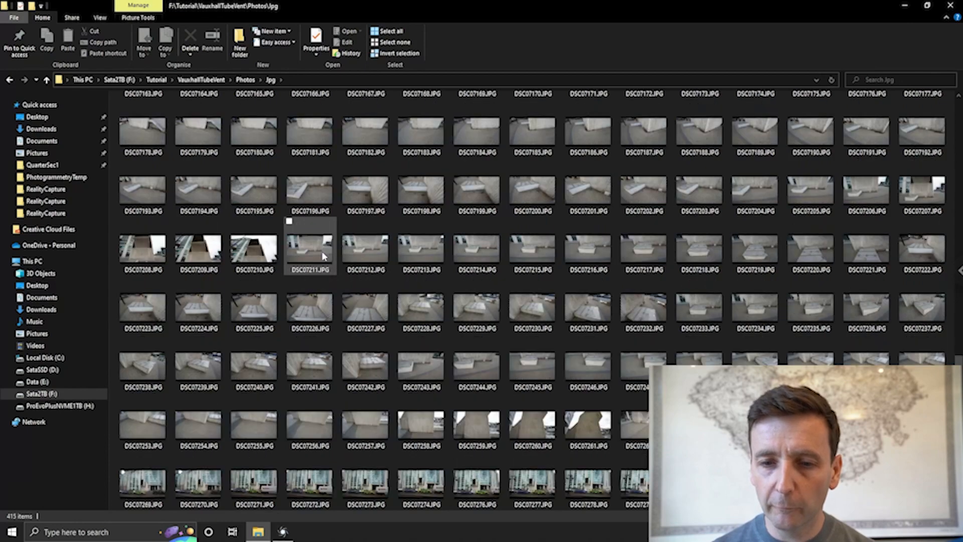
pyautogui.scroll(-3, 323, 256)
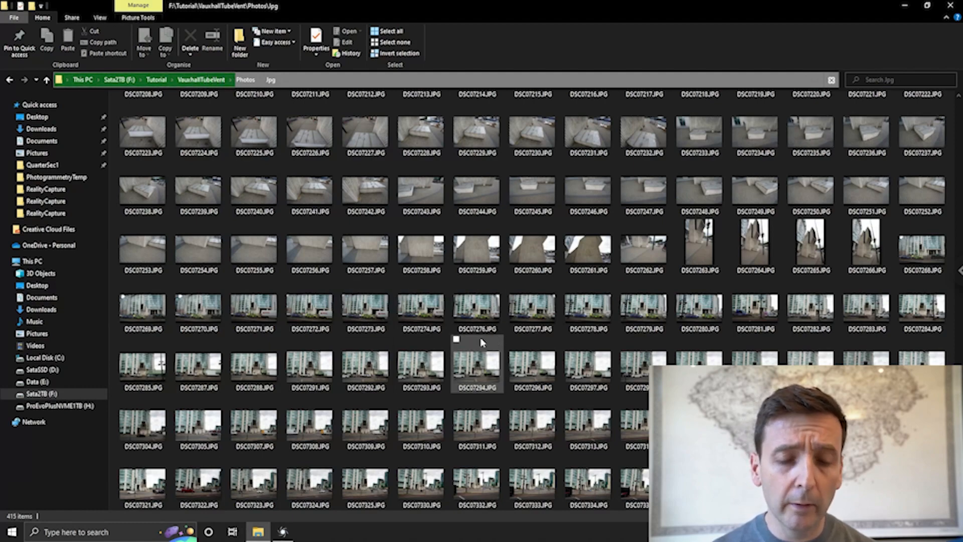
pyautogui.scroll(15, 426, 321)
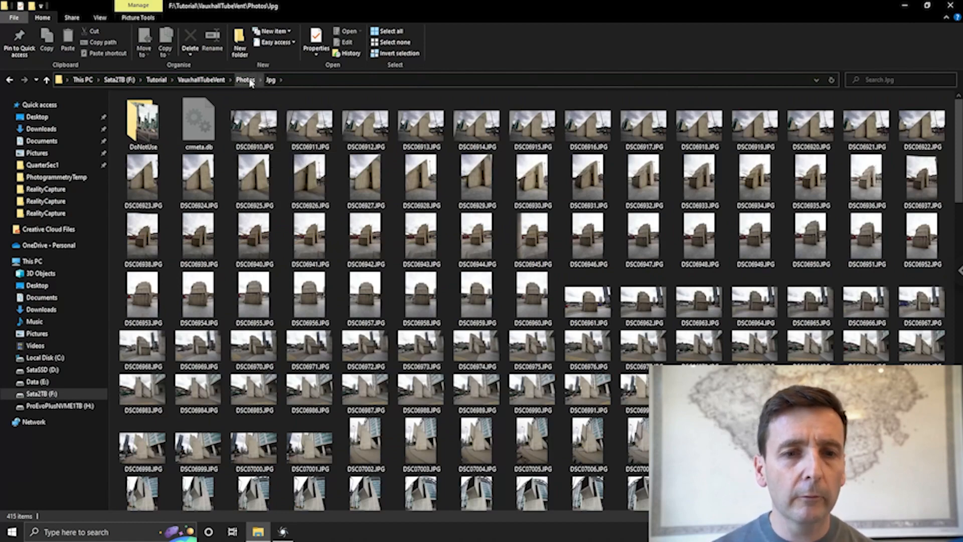
pyautogui.click(208, 82)
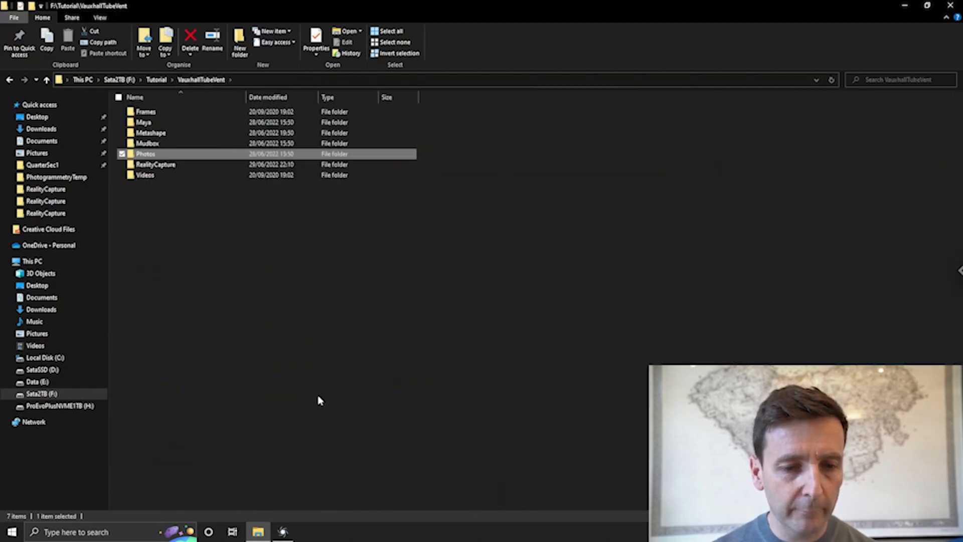
# - Switch to RealityCapture, import all images from the VauxhallTubeVent\Photos\Jpg folder without subfolders, and check the imported image list
pyautogui.moveTo(294, 536)
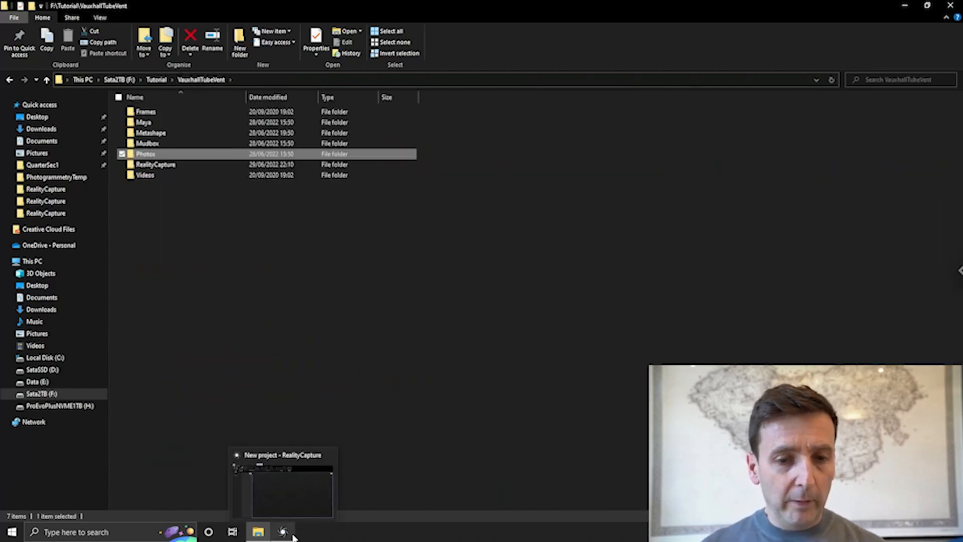
pyautogui.click(290, 508)
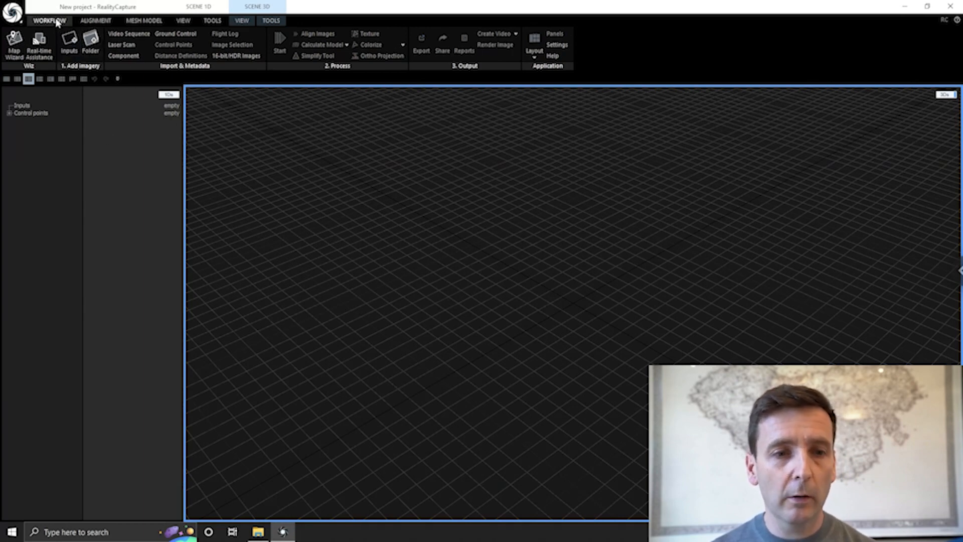
pyautogui.click(92, 48)
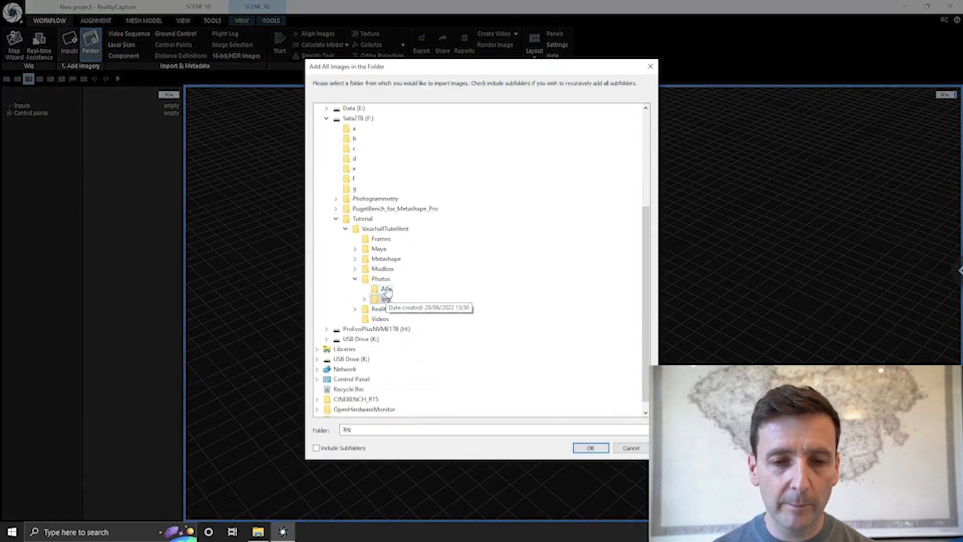
pyautogui.click(591, 449)
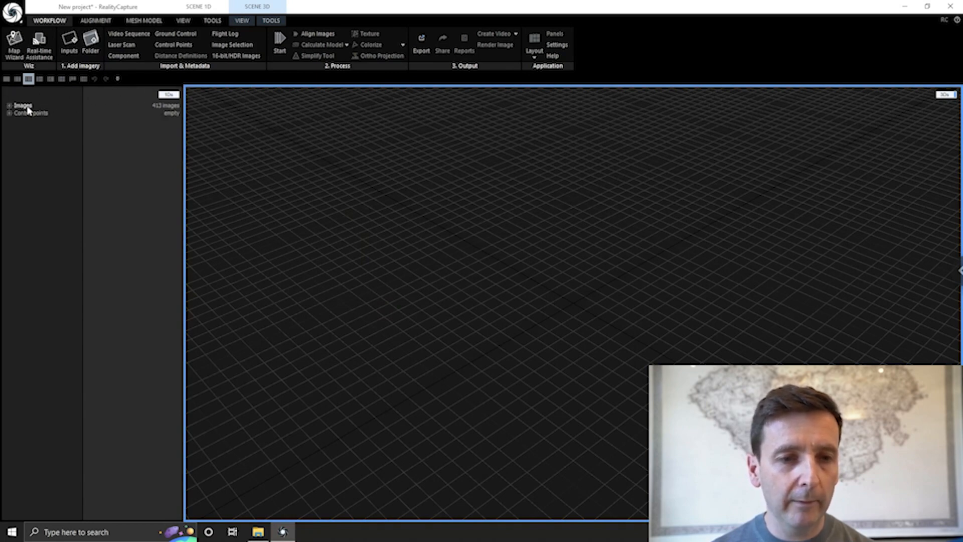
pyautogui.click(11, 107)
pyautogui.click(10, 106)
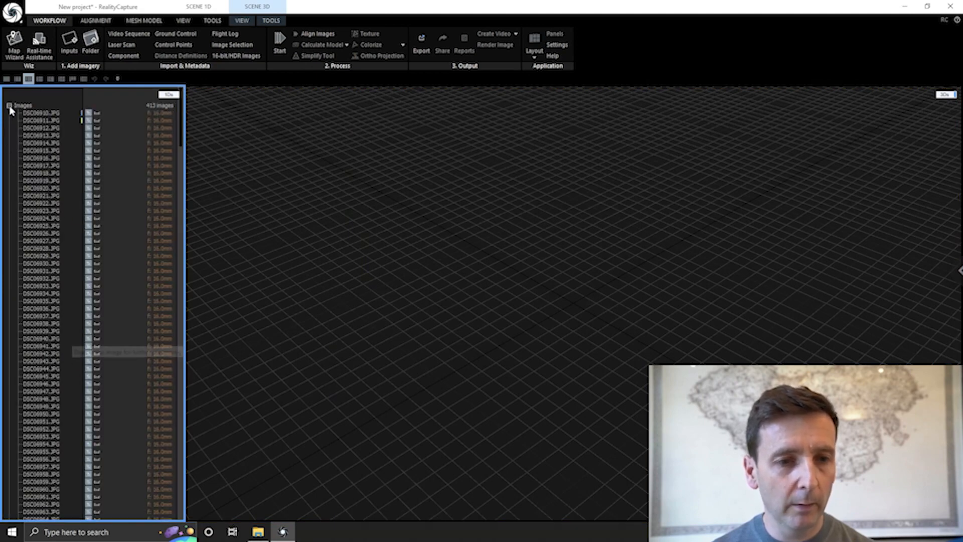
pyautogui.click(9, 106)
# - Save the project as VauxhallTubeVent03.rcproj in the RealityCapture folder, replacing the existing file
pyautogui.hotkey('ctrl', 's')
pyautogui.click(11, 12)
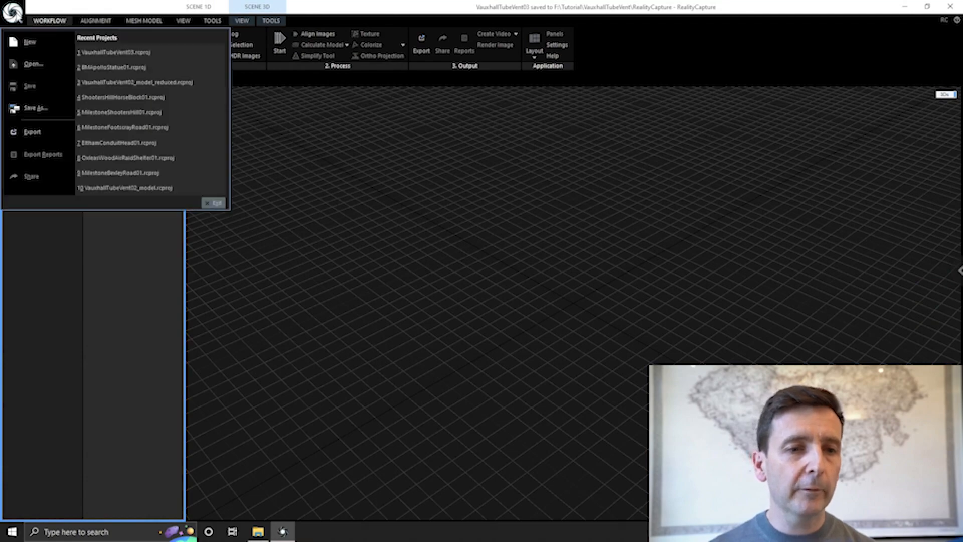
pyautogui.click(50, 111)
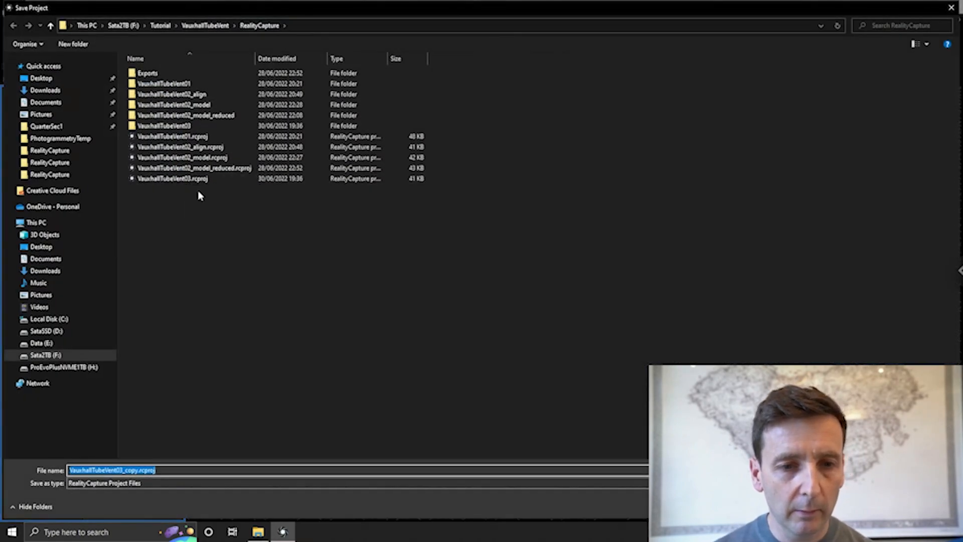
pyautogui.doubleClick(197, 180)
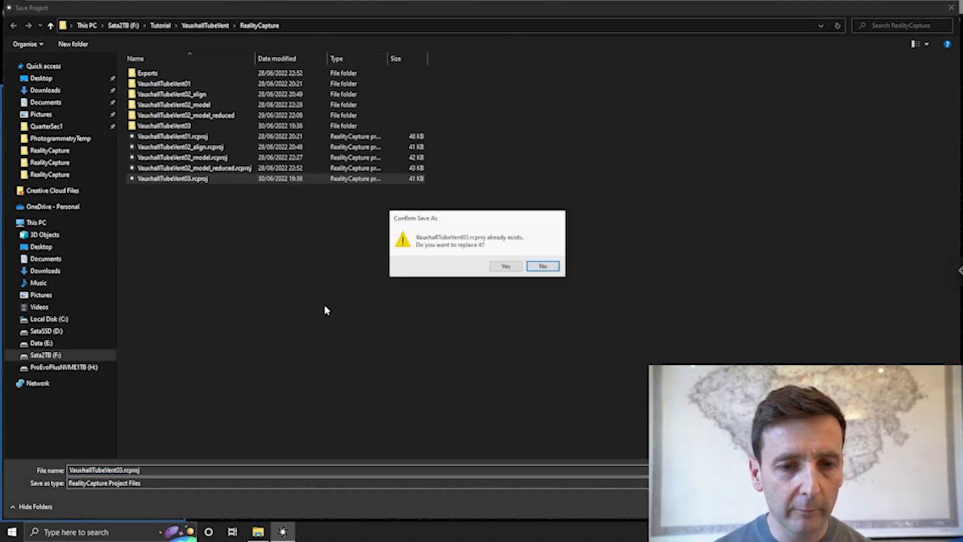
pyautogui.click(505, 267)
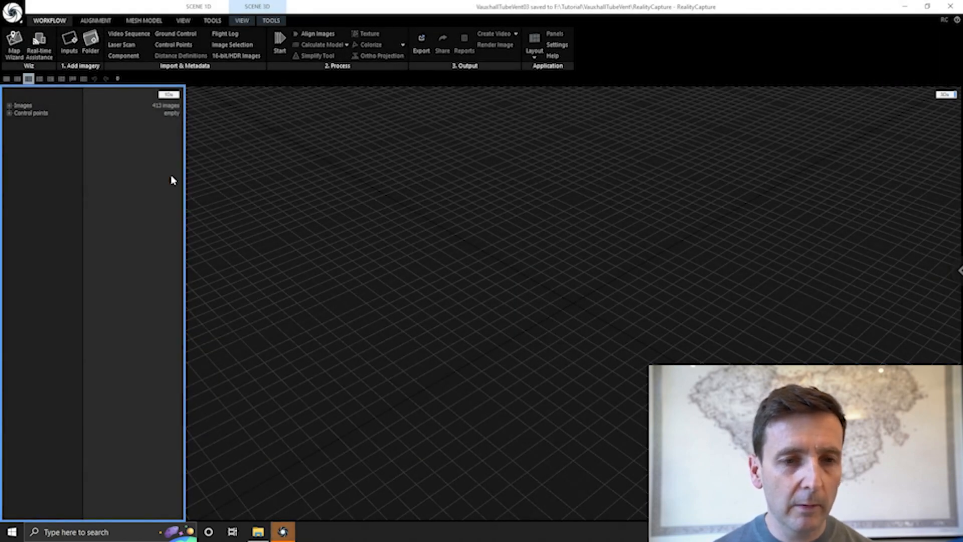
# - Open the alignment settings and preview a multi-view layout before returning to the image list and single 3D view
pyautogui.click(103, 23)
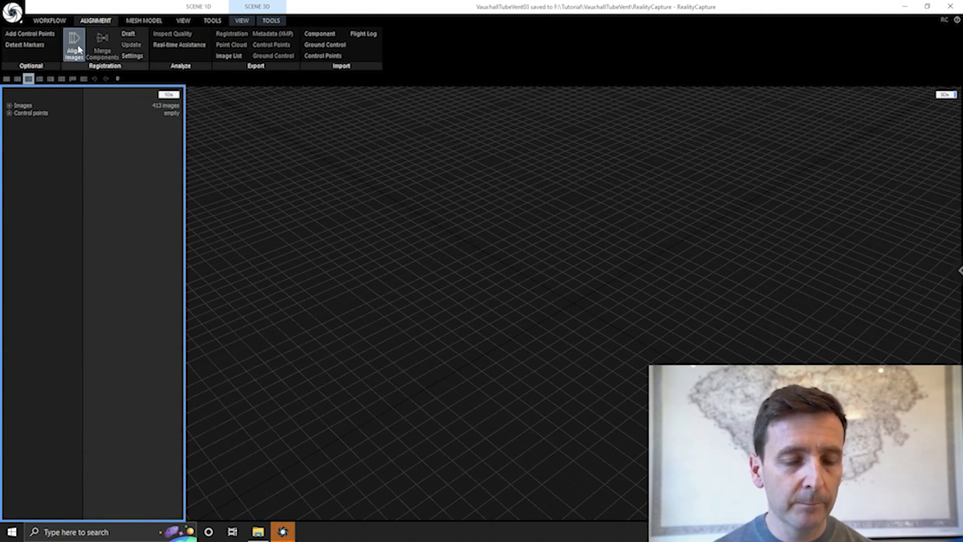
pyautogui.click(133, 57)
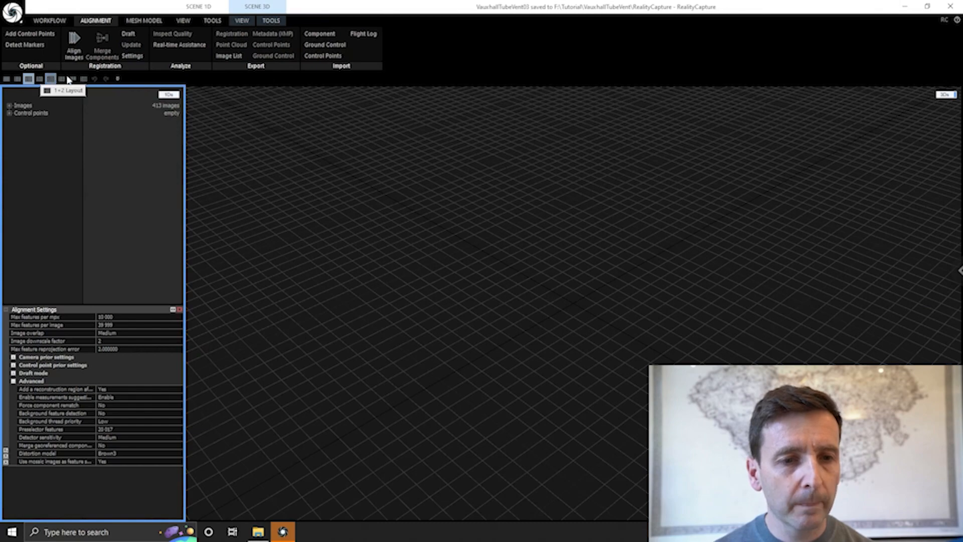
pyautogui.click(50, 79)
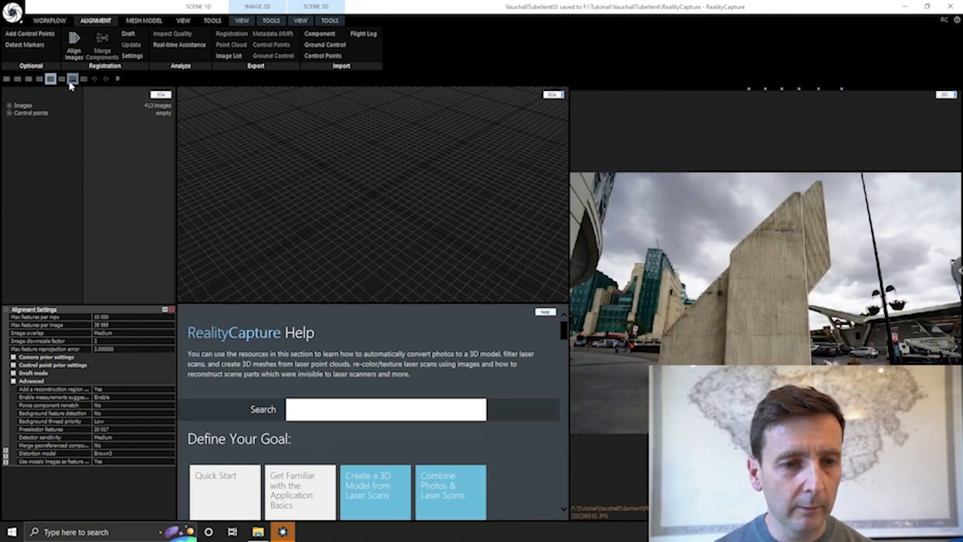
pyautogui.click(29, 79)
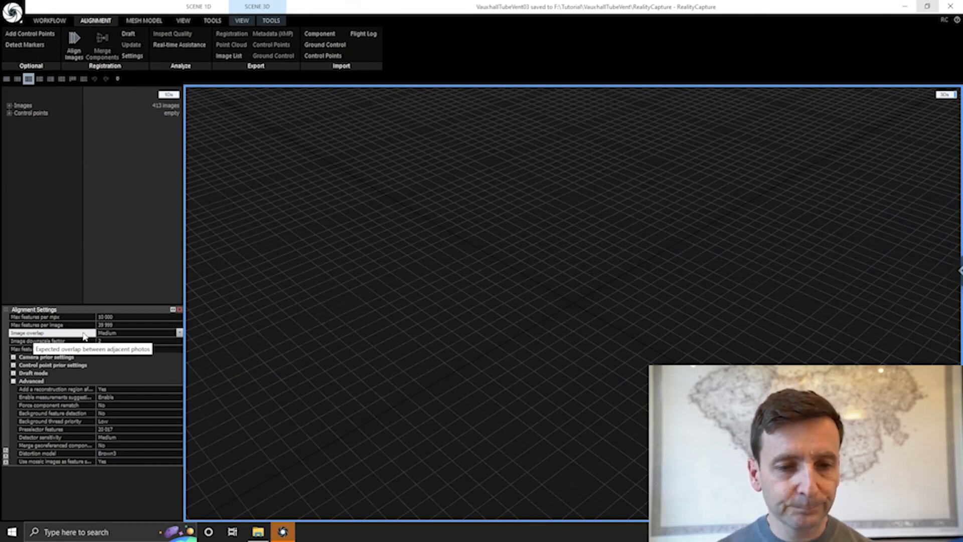
# - Use Medium image overlap and an image downscale factor of 2, and align the images
pyautogui.click(180, 333)
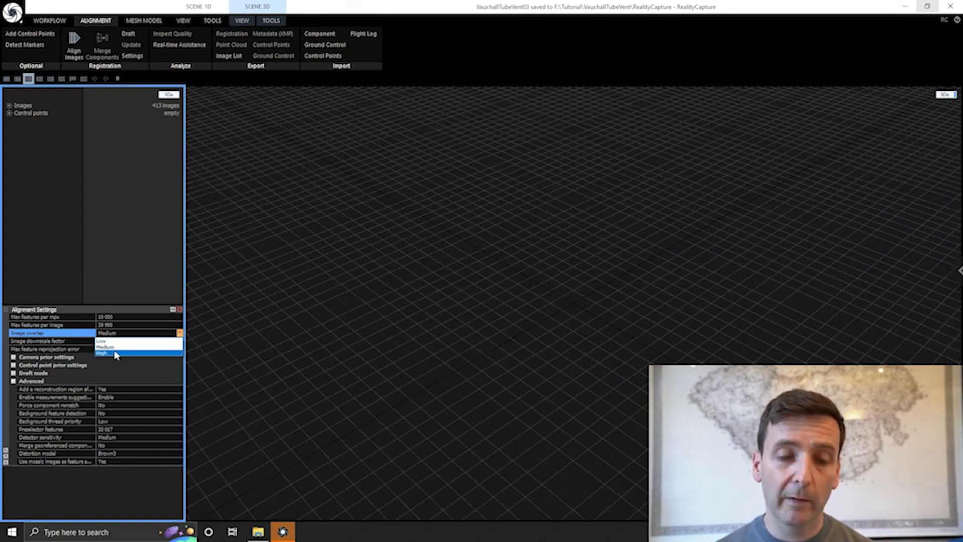
pyautogui.click(119, 346)
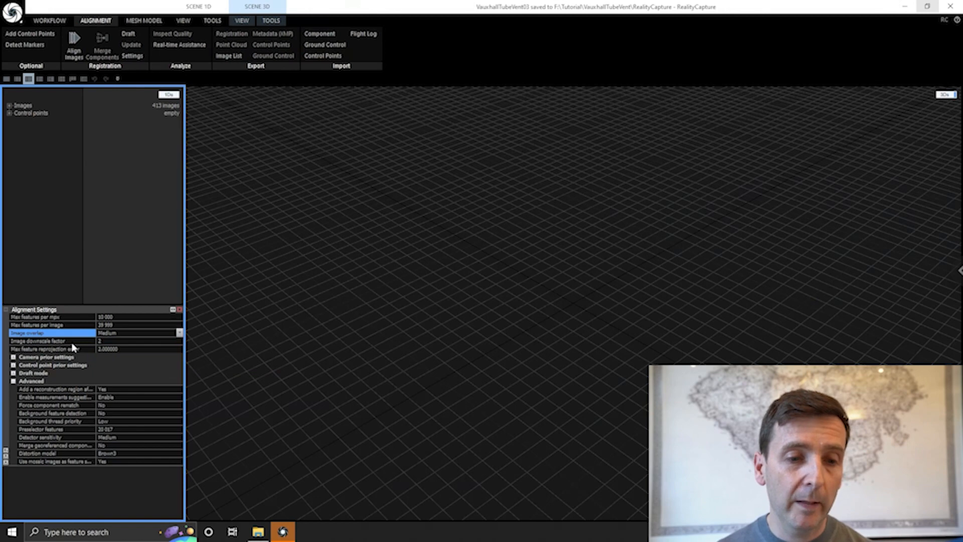
pyautogui.click(118, 342)
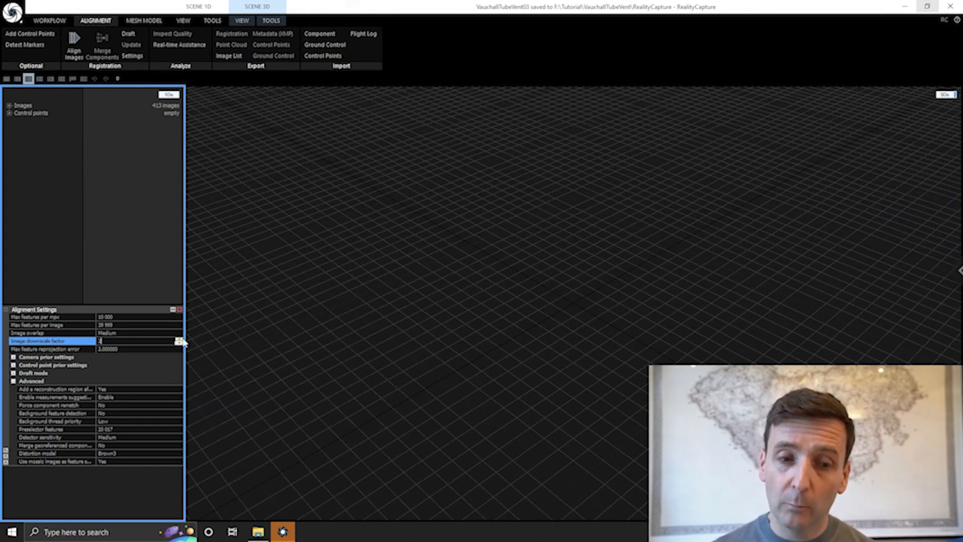
pyautogui.click(179, 340)
pyautogui.click(124, 341)
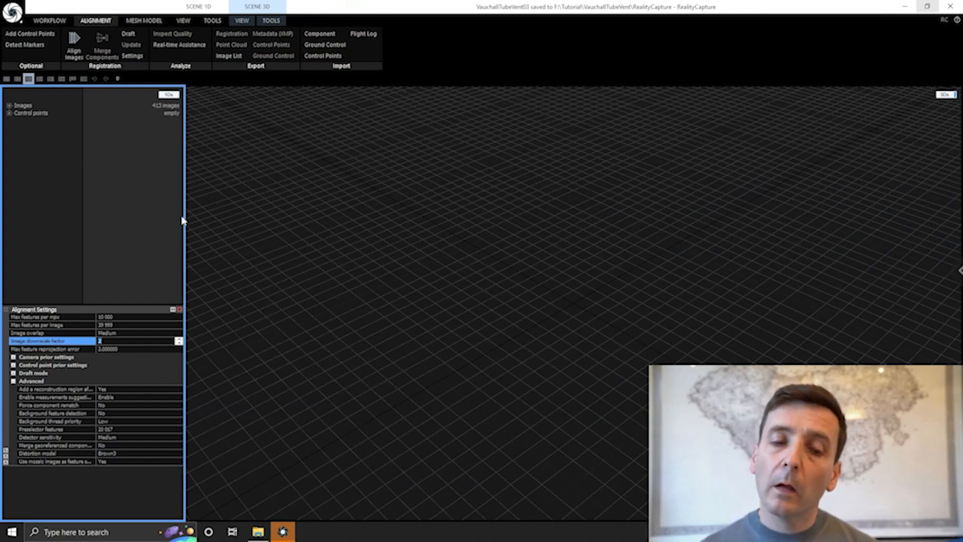
pyautogui.click(75, 46)
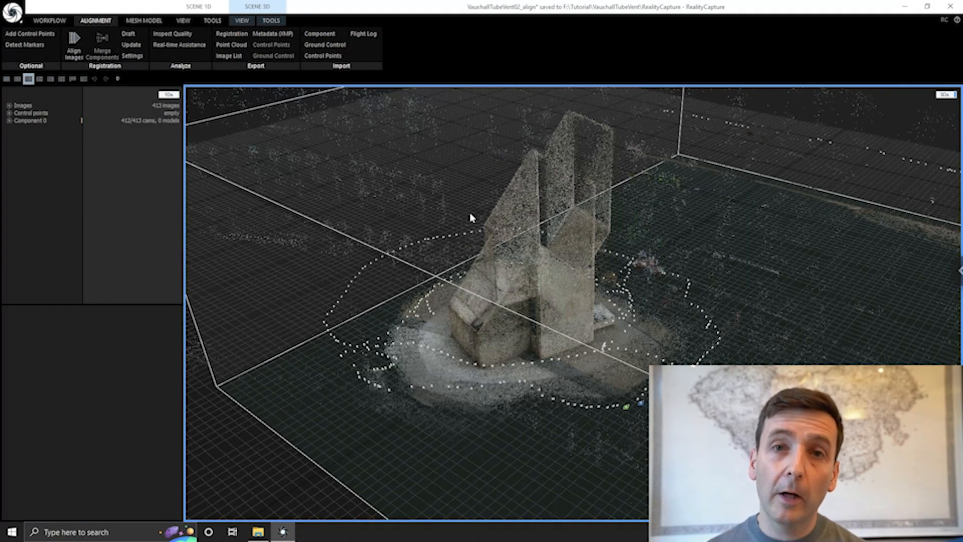
# - Inspect the aligned point cloud and the photos belonging to two of the camera positions around the structure
pyautogui.moveTo(702, 264); pyautogui.dragTo(702, 265, button='right')
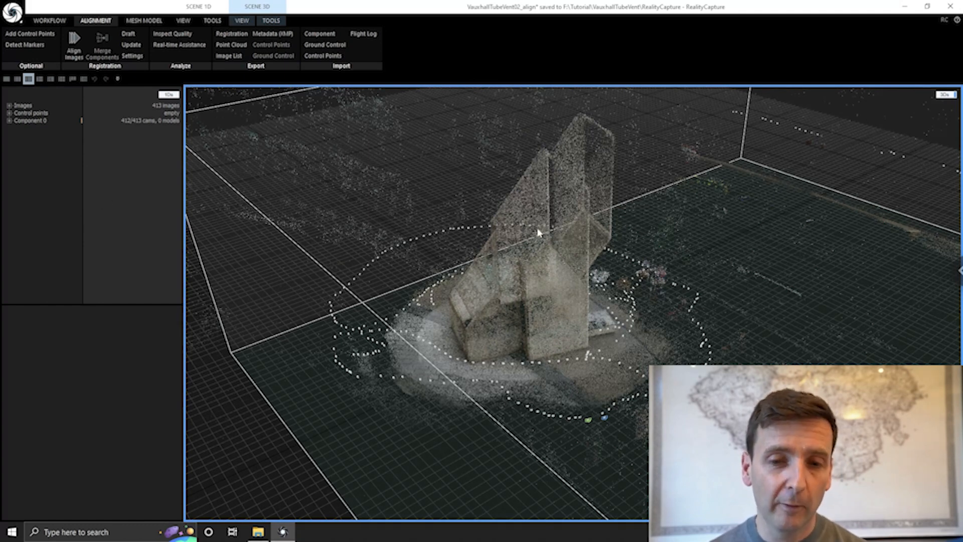
pyautogui.moveTo(379, 241); pyautogui.dragTo(560, 229)
pyautogui.moveTo(541, 264); pyautogui.dragTo(580, 222)
pyautogui.scroll(4, 571, 315)
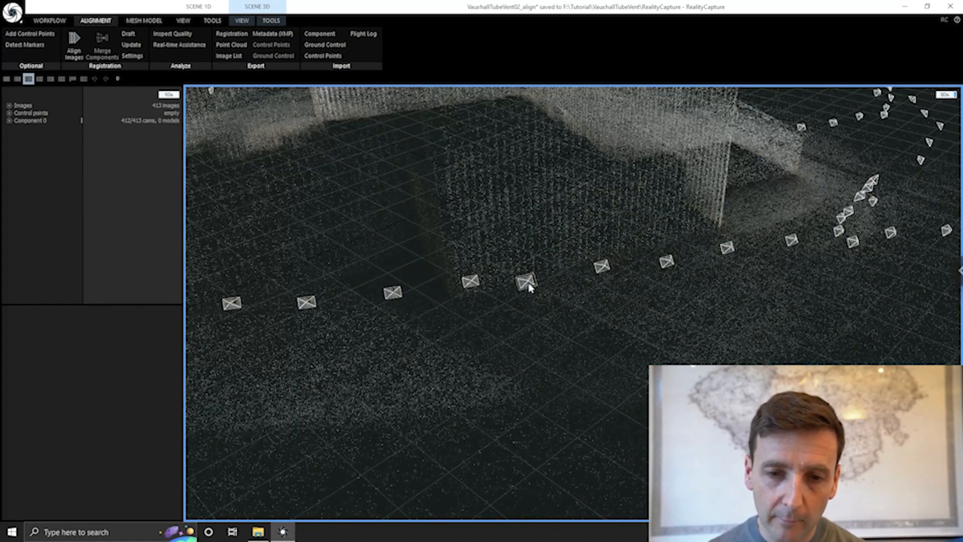
pyautogui.doubleClick(526, 285)
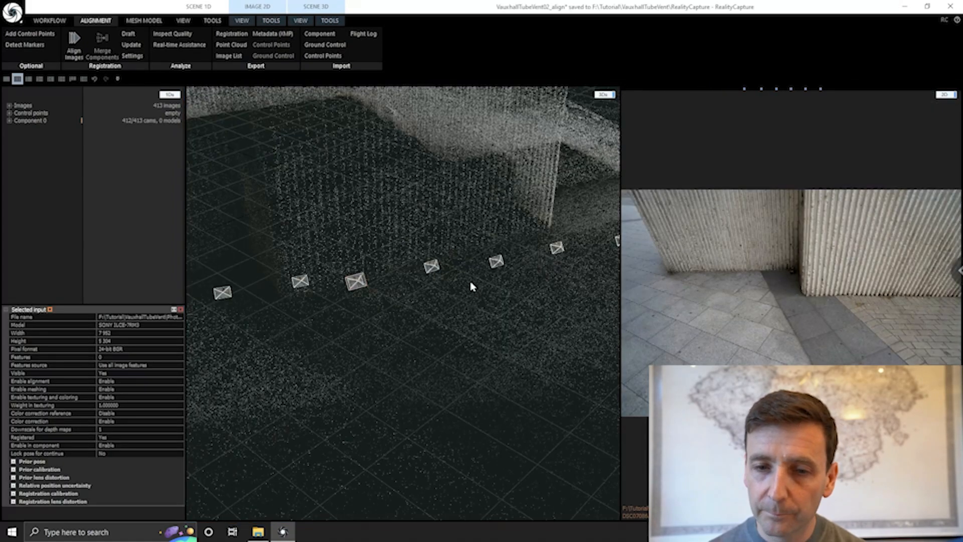
pyautogui.scroll(-5, 457, 436)
pyautogui.click(457, 439)
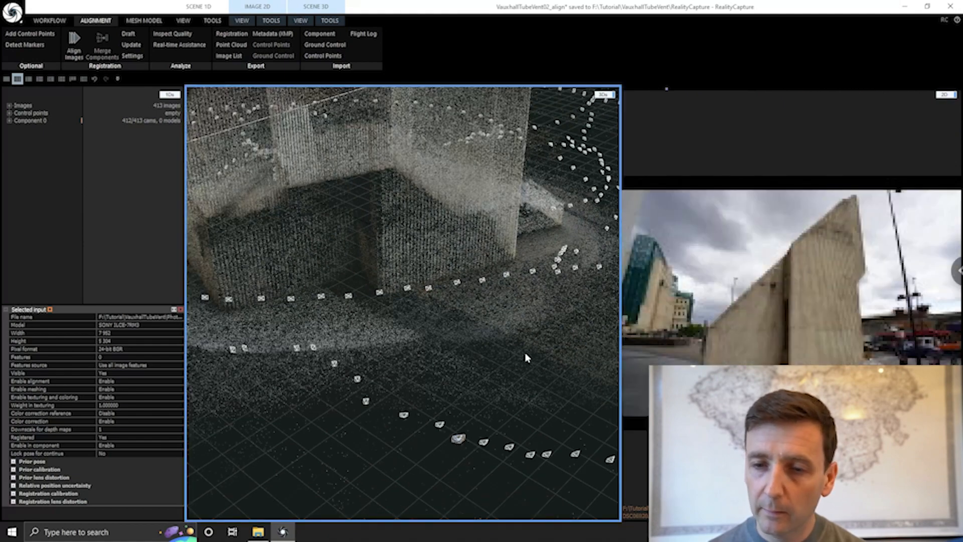
pyautogui.moveTo(499, 352); pyautogui.dragTo(524, 357)
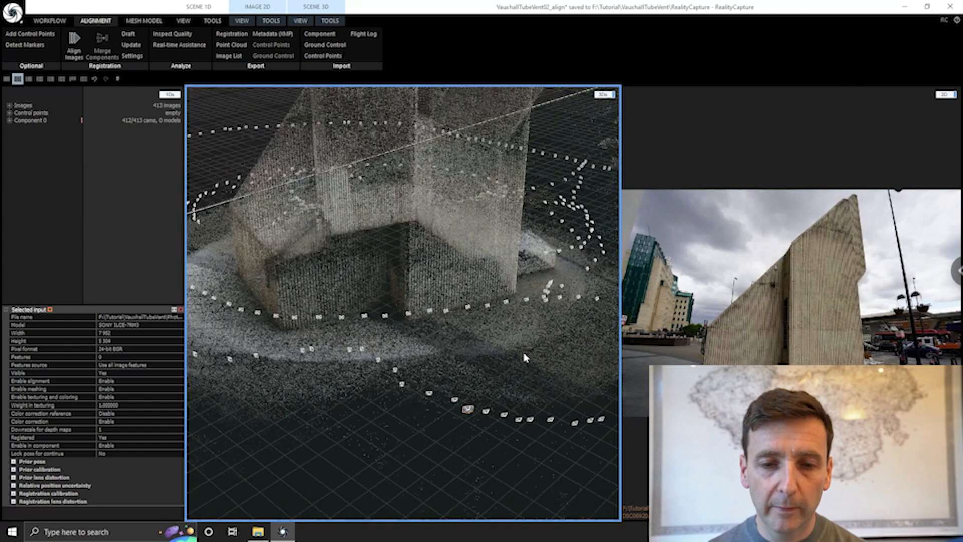
pyautogui.scroll(-3, 398, 329)
pyautogui.moveTo(365, 410); pyautogui.dragTo(427, 365)
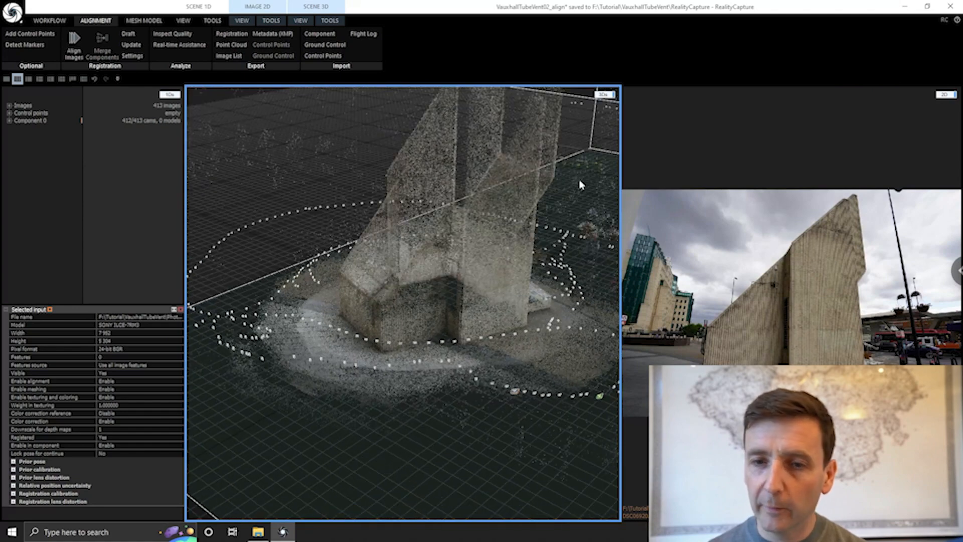
# - Return to the single 3D view layout and examine the point cloud, camera ring and reconstruction region from several sides and from above
pyautogui.click(30, 79)
pyautogui.moveTo(528, 425); pyautogui.dragTo(657, 426)
pyautogui.moveTo(548, 414); pyautogui.dragTo(443, 417)
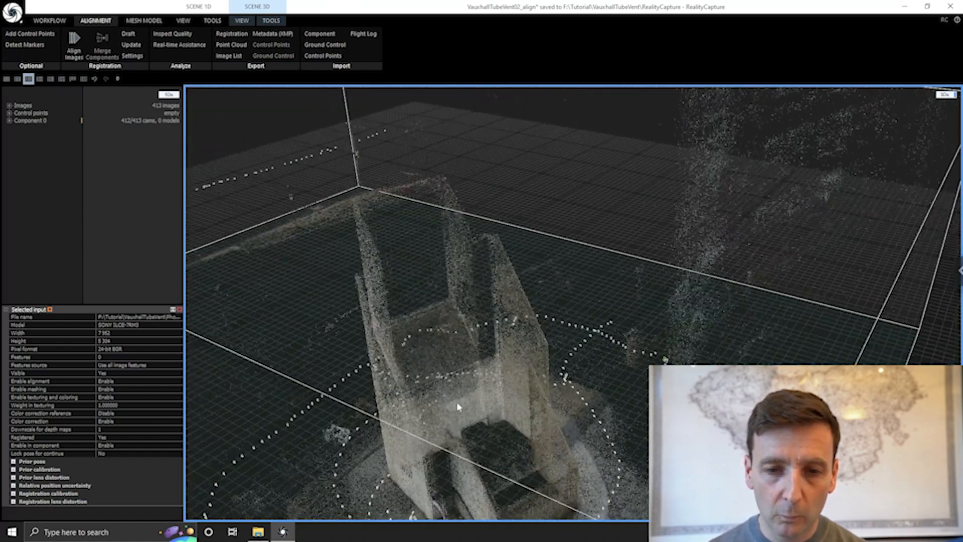
pyautogui.moveTo(442, 417); pyautogui.dragTo(561, 279, button='right')
pyautogui.moveTo(431, 357); pyautogui.dragTo(474, 367)
pyautogui.scroll(3, 582, 361)
pyautogui.scroll(3, 427, 316)
pyautogui.scroll(-3, 687, 318)
pyautogui.scroll(-4, 474, 367)
pyautogui.moveTo(388, 378); pyautogui.dragTo(498, 307)
pyautogui.scroll(3, 485, 221)
pyautogui.moveTo(485, 220); pyautogui.dragTo(613, 196)
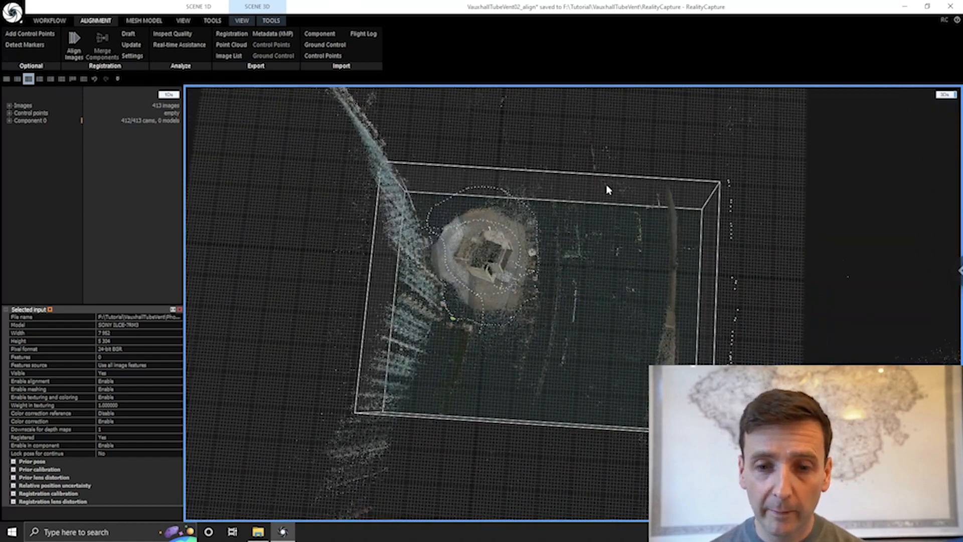
# - Select the reconstruction region and switch the 3D scene to the Top camera view
pyautogui.click(590, 174)
pyautogui.moveTo(607, 234); pyautogui.dragTo(621, 243)
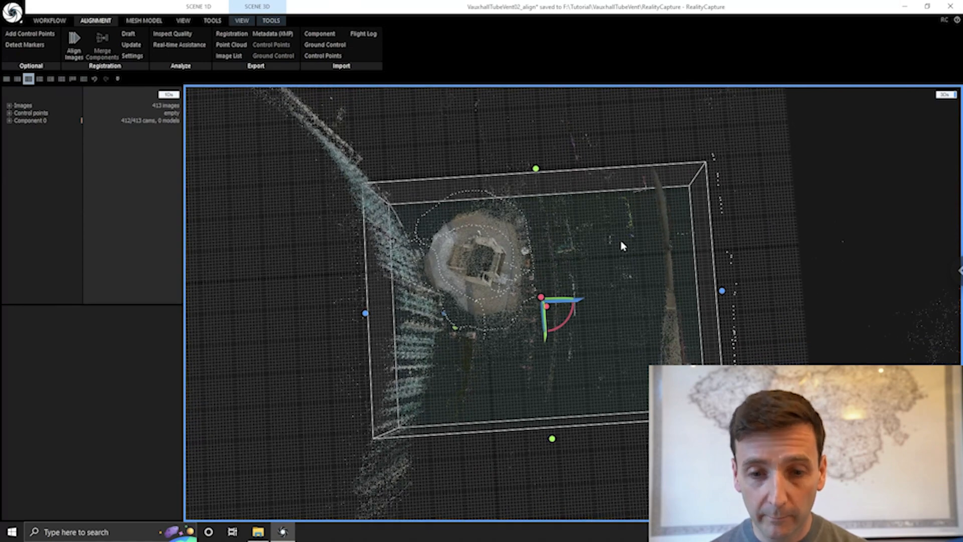
pyautogui.moveTo(678, 296); pyautogui.dragTo(665, 307)
pyautogui.moveTo(562, 285); pyautogui.dragTo(566, 275)
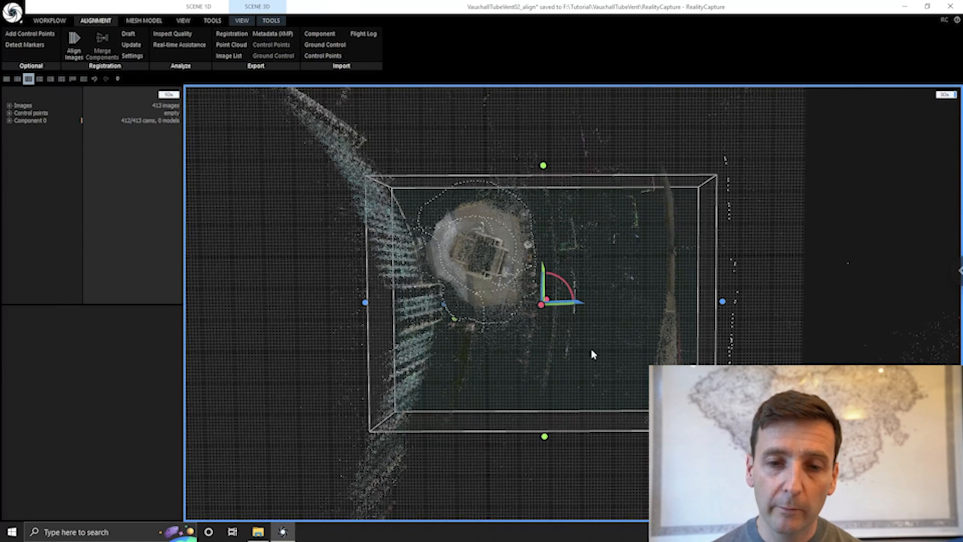
pyautogui.click(243, 21)
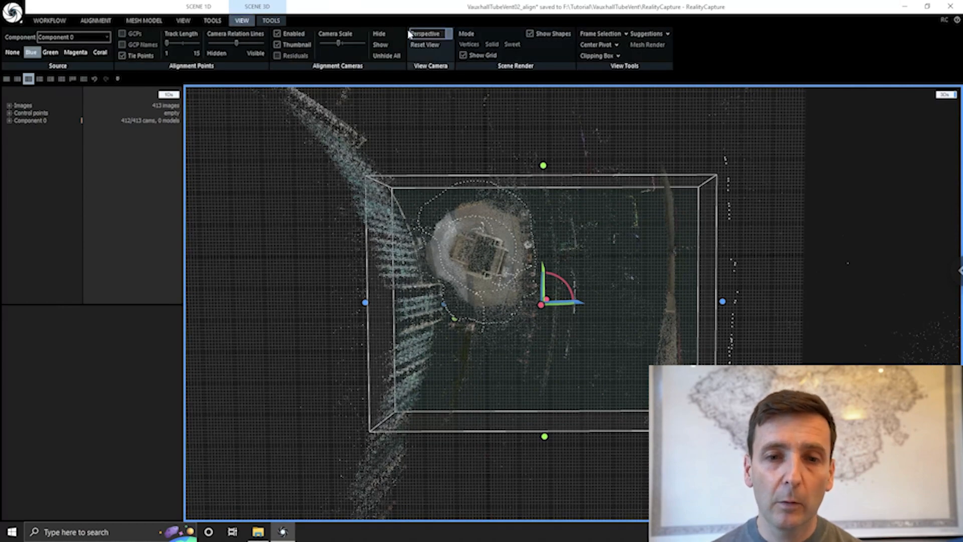
pyautogui.click(438, 34)
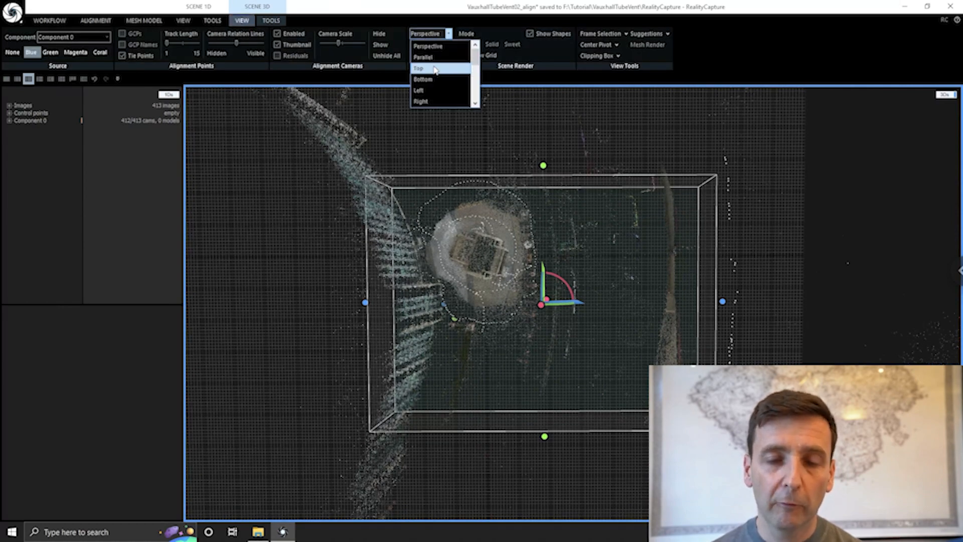
pyautogui.click(435, 70)
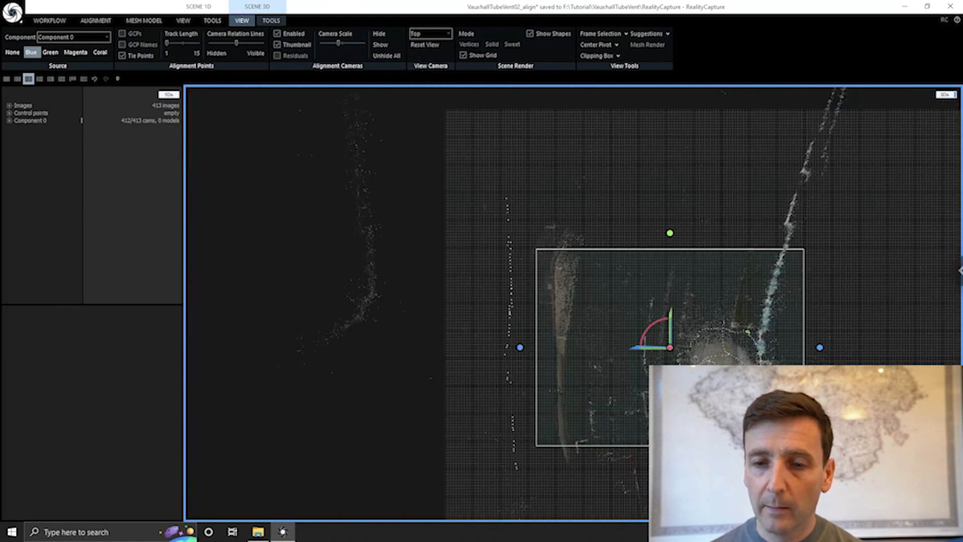
# - Move, rotate and shrink the reconstruction region in plan so it surrounds only the vent structure and matches its orientation
pyautogui.moveTo(733, 346); pyautogui.dragTo(663, 282)
pyautogui.scroll(2, 663, 282)
pyautogui.moveTo(635, 244); pyautogui.dragTo(631, 276)
pyautogui.moveTo(337, 292); pyautogui.dragTo(526, 297)
pyautogui.moveTo(711, 279); pyautogui.dragTo(659, 276)
pyautogui.moveTo(594, 137); pyautogui.dragTo(594, 269)
pyautogui.scroll(2, 627, 379)
pyautogui.moveTo(576, 430); pyautogui.dragTo(575, 374)
pyautogui.scroll(2, 593, 374)
pyautogui.moveTo(584, 277); pyautogui.dragTo(578, 280)
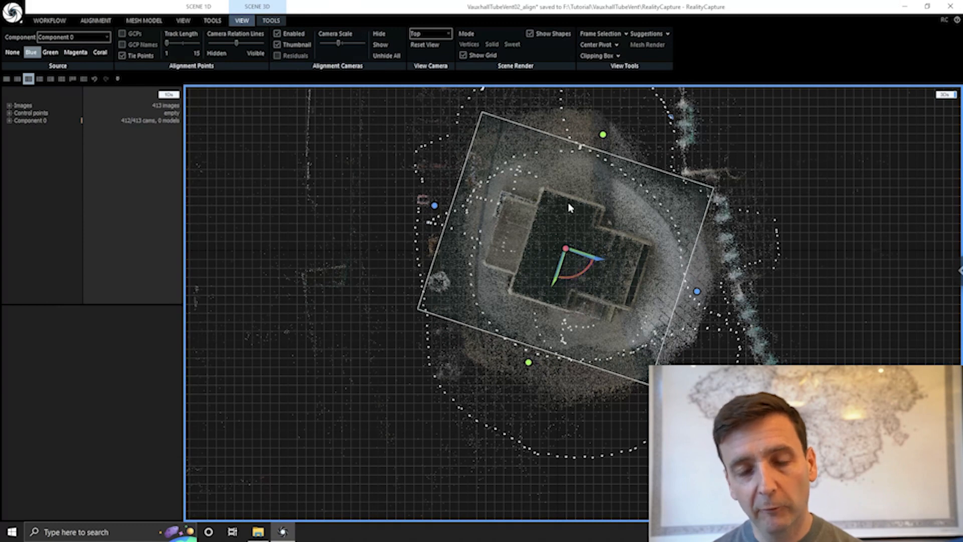
# - Tighten the four sides of the reconstruction region closer to the vent's footprint
pyautogui.moveTo(439, 210); pyautogui.dragTo(446, 214)
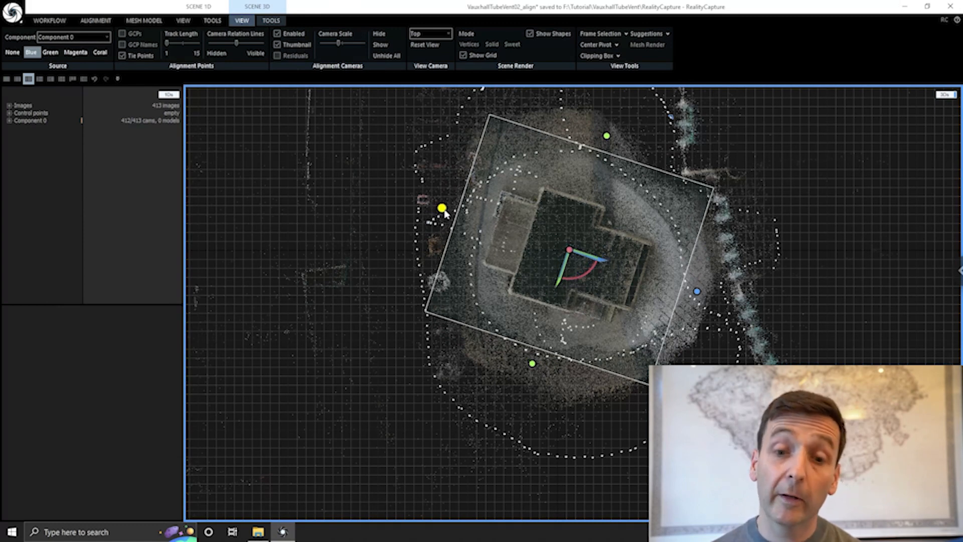
pyautogui.moveTo(604, 136); pyautogui.dragTo(598, 164)
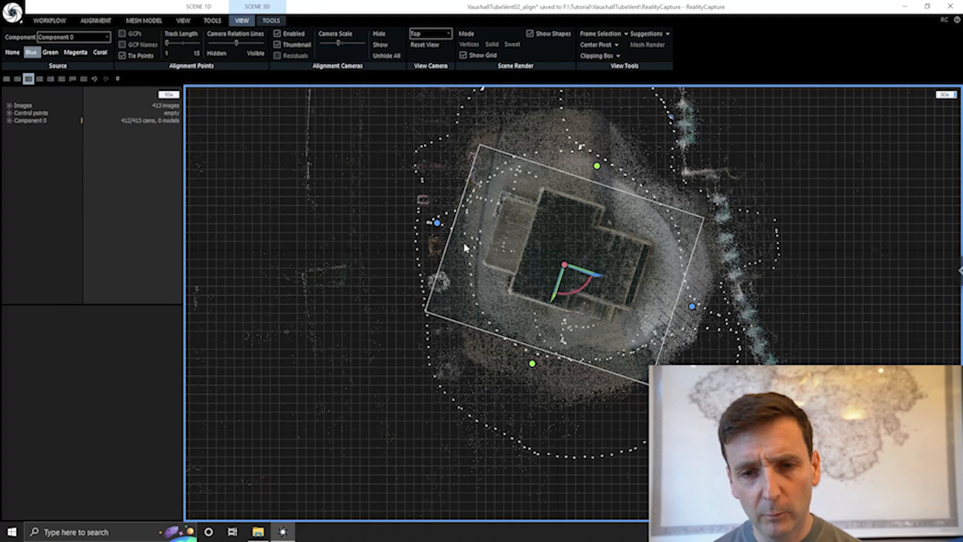
pyautogui.moveTo(438, 222); pyautogui.dragTo(462, 230)
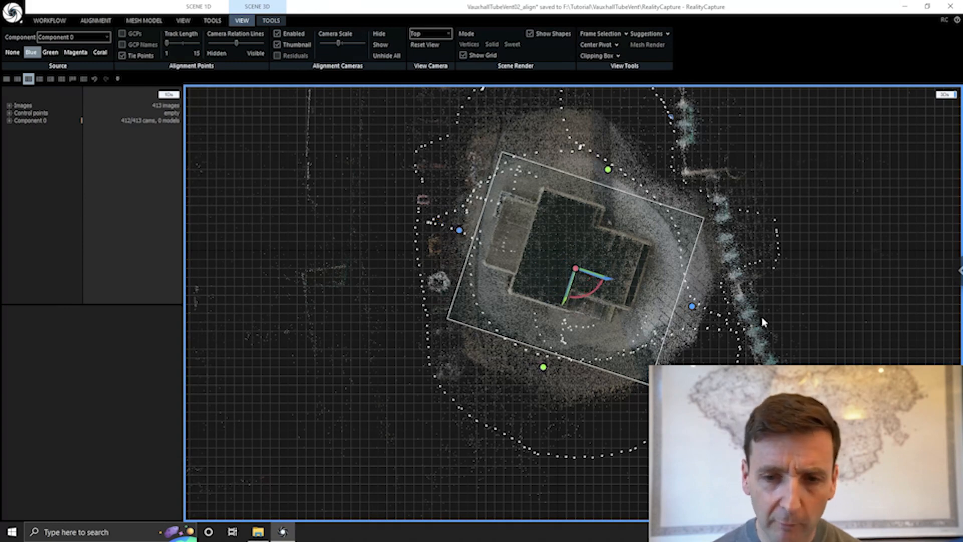
pyautogui.moveTo(694, 308); pyautogui.dragTo(679, 303)
pyautogui.moveTo(537, 366); pyautogui.dragTo(543, 341)
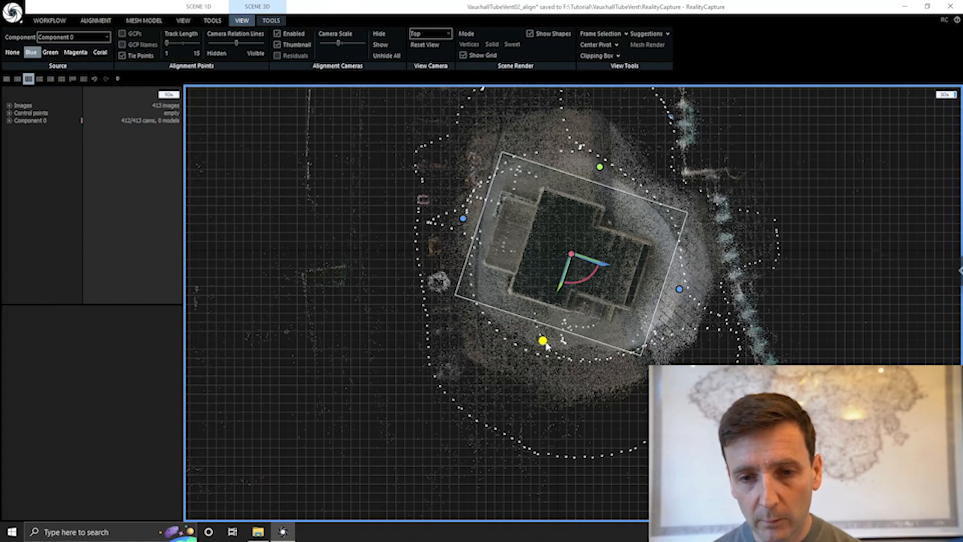
# - Return to the Perspective view and check the reconstruction region's height and fit around the vent from the side and above
pyautogui.click(426, 34)
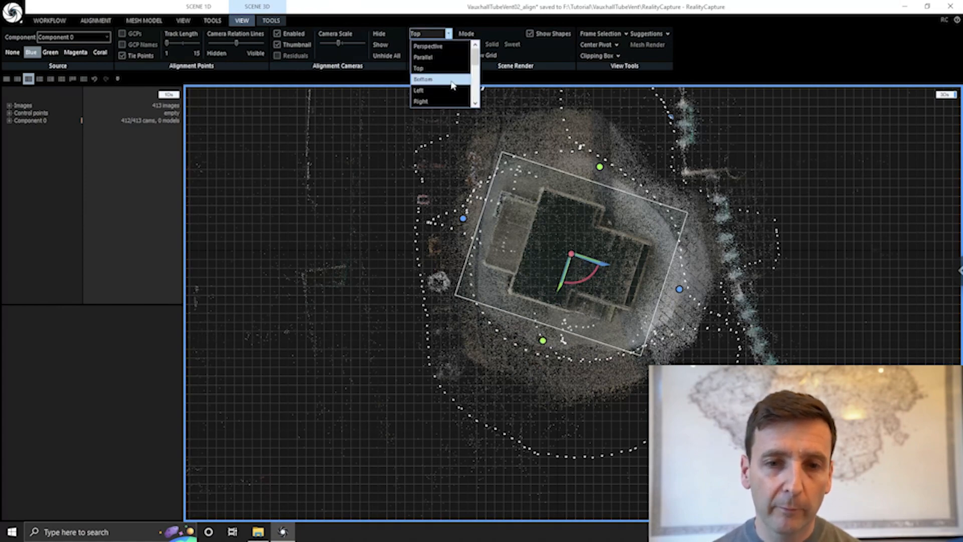
pyautogui.click(441, 48)
pyautogui.moveTo(574, 356); pyautogui.dragTo(578, 293, button='right')
pyautogui.scroll(4, 589, 293)
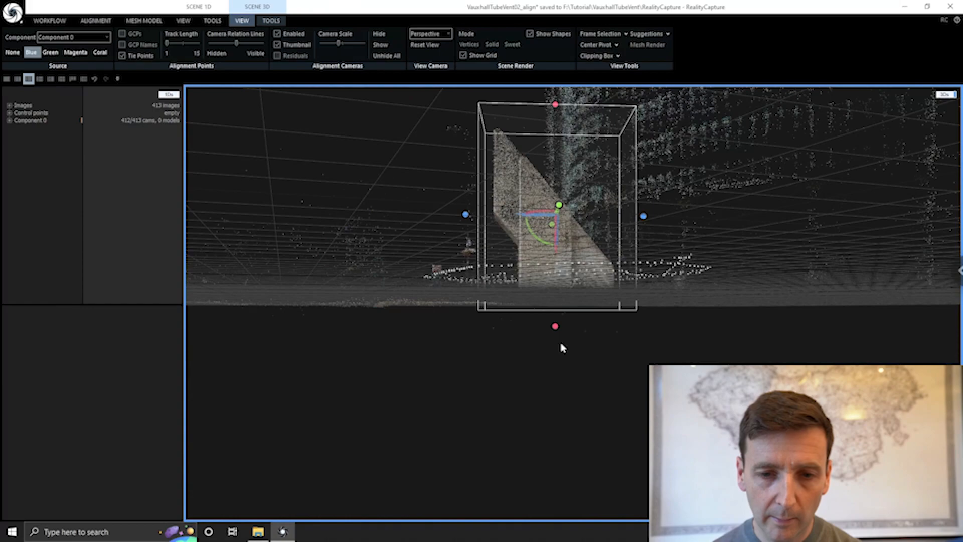
pyautogui.moveTo(542, 348); pyautogui.dragTo(467, 148)
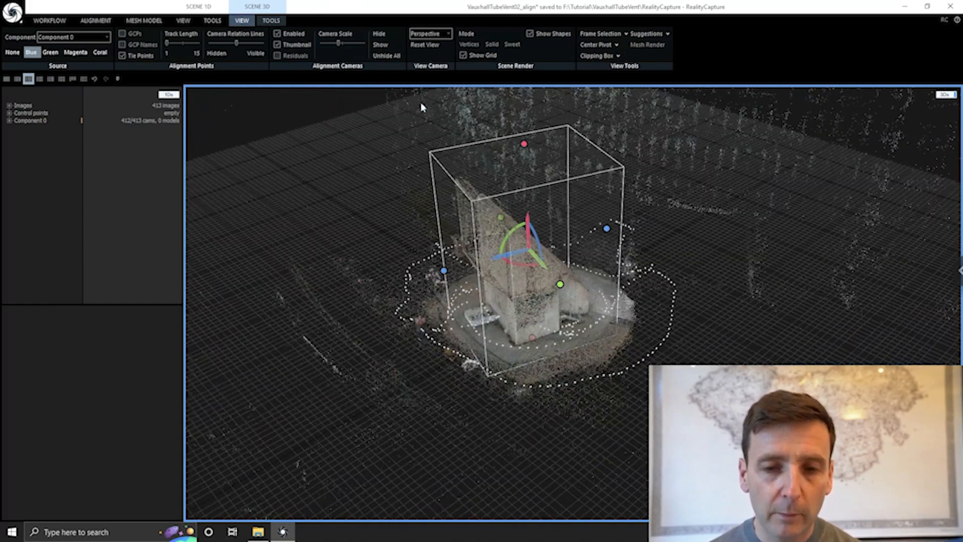
# - Set the ground plane by the reconstruction region and check the scene from another side
pyautogui.click(273, 21)
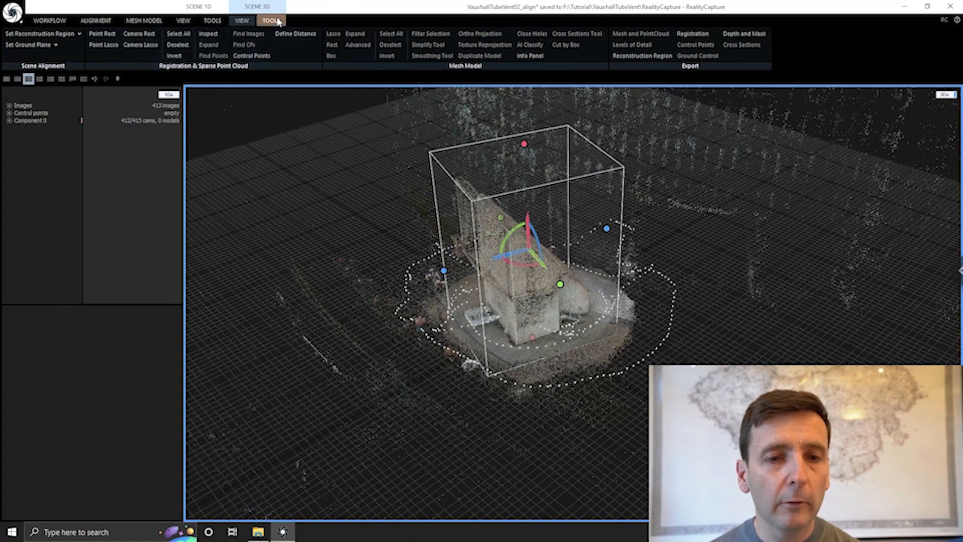
pyautogui.click(56, 46)
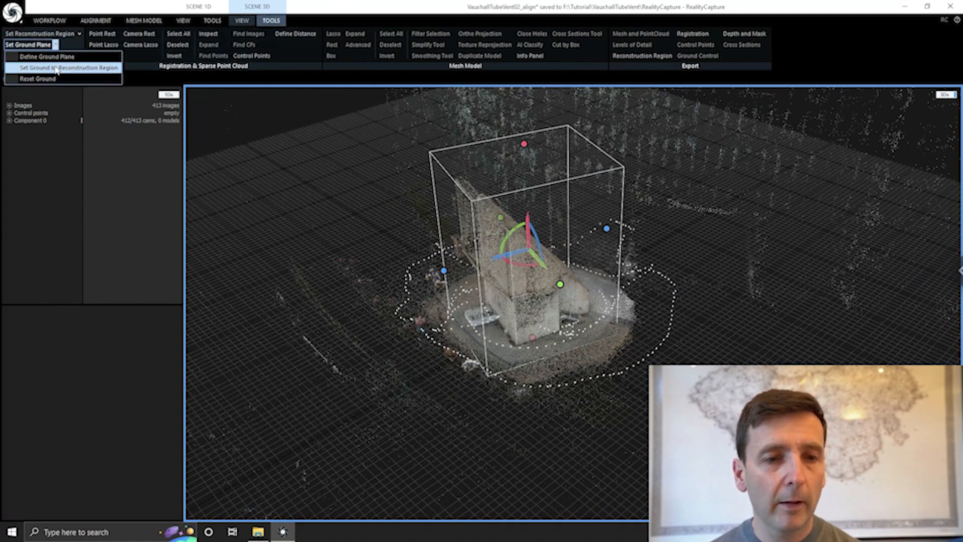
pyautogui.click(56, 68)
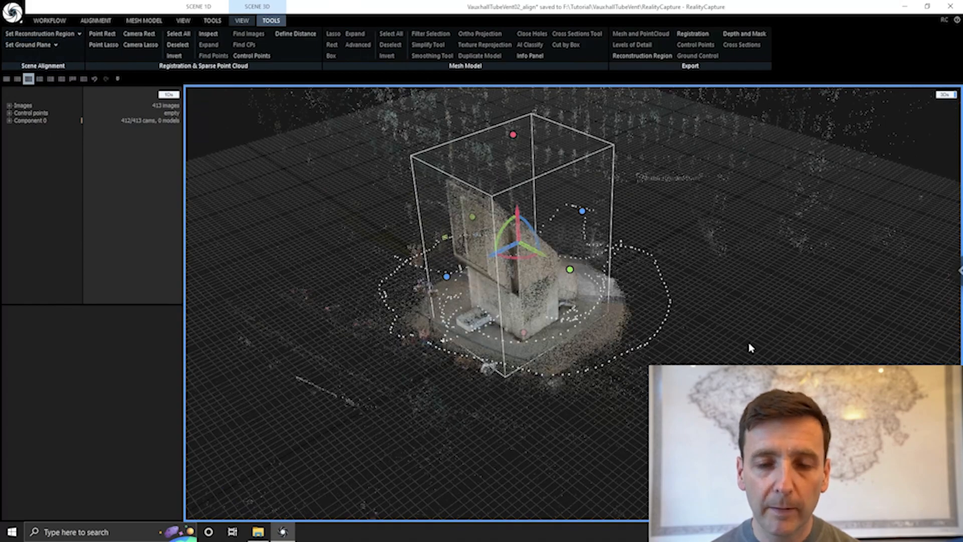
pyautogui.moveTo(725, 408); pyautogui.dragTo(759, 344, button='right')
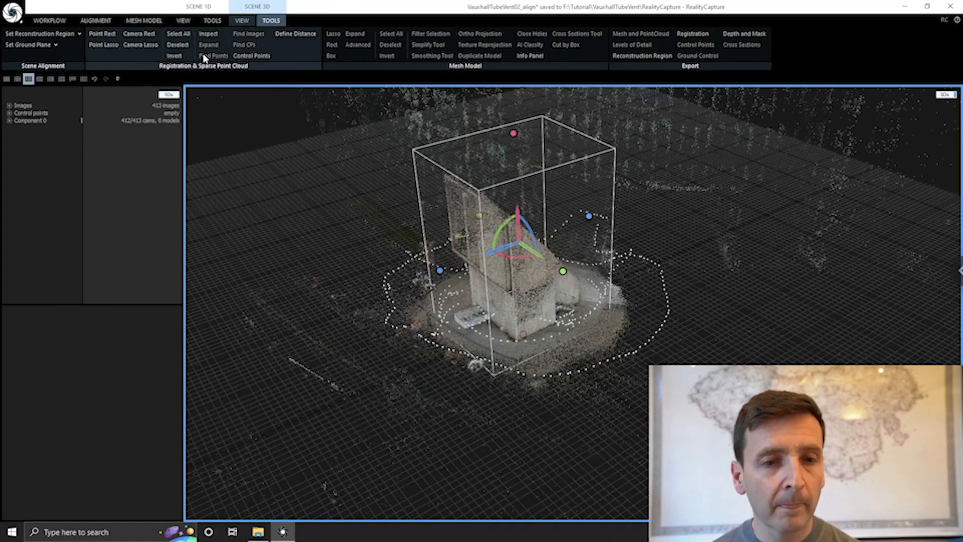
pyautogui.moveTo(680, 173); pyautogui.dragTo(744, 257, button='right')
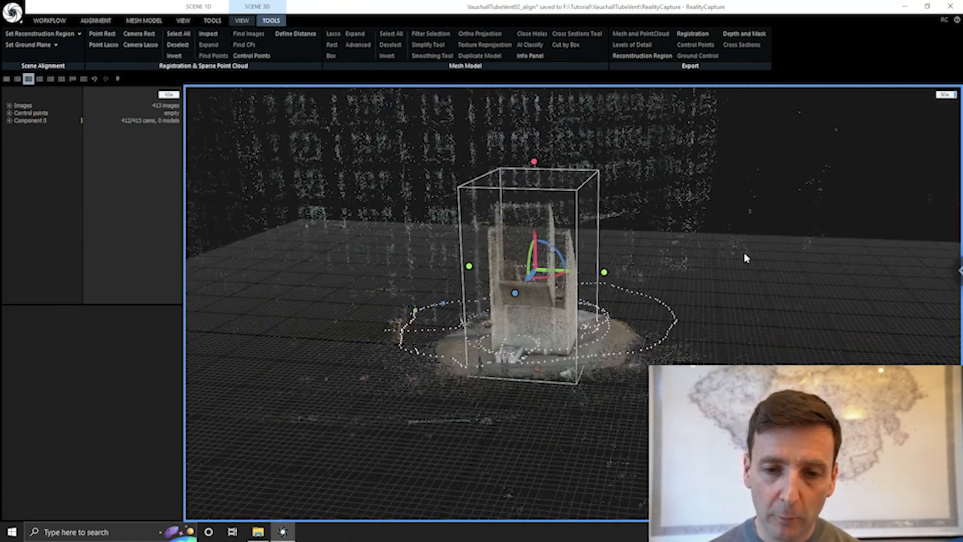
# - Calculate the mesh model in Normal Detail with an image downscale of 2 and dismiss the video memory notice
pyautogui.click(136, 22)
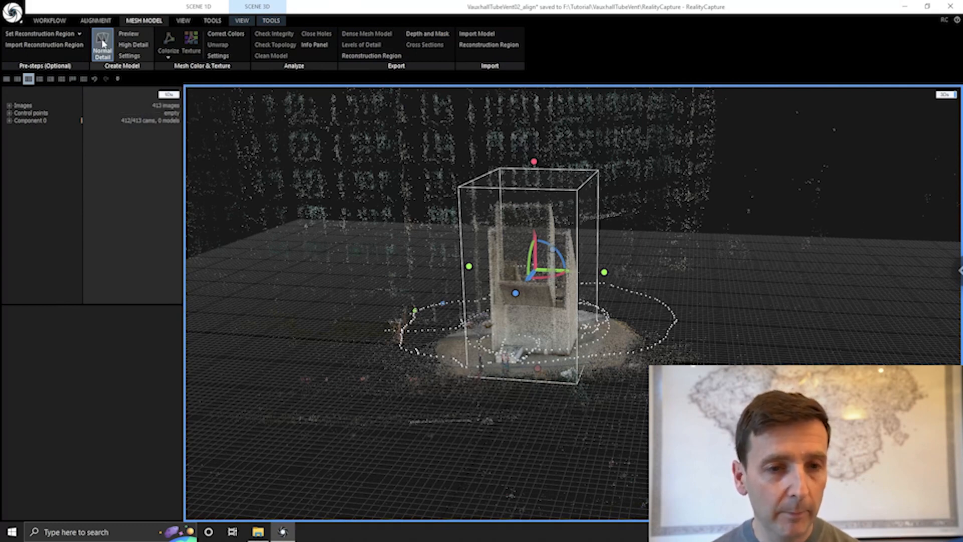
pyautogui.click(129, 56)
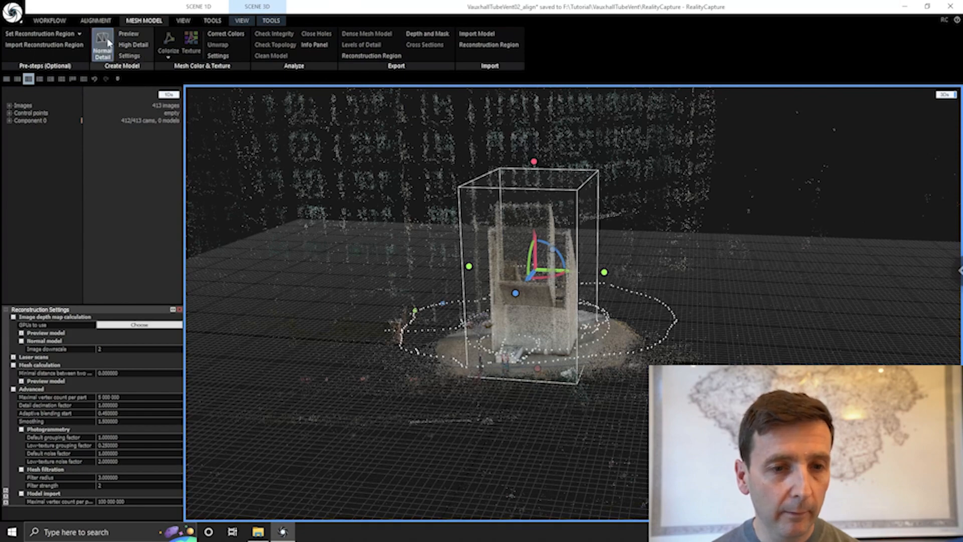
pyautogui.click(114, 350)
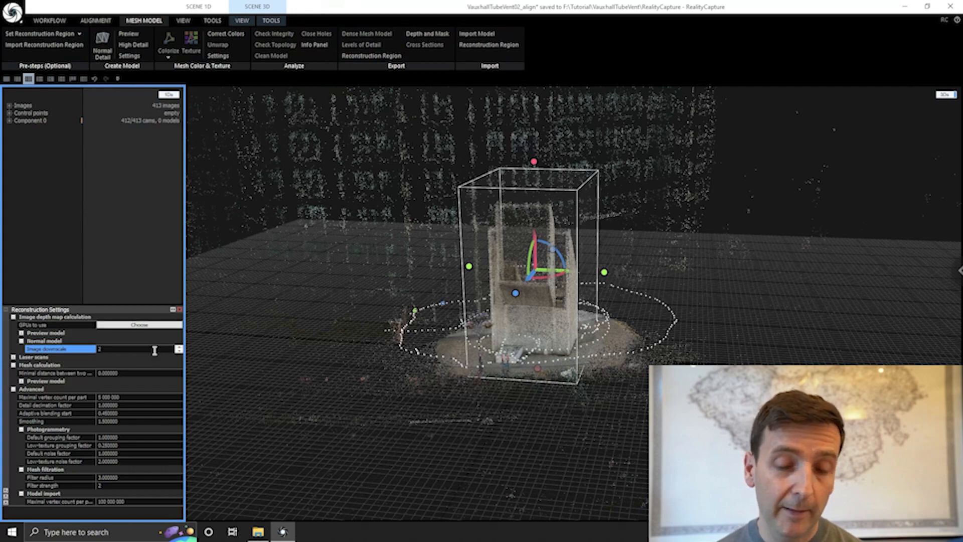
pyautogui.moveTo(676, 297); pyautogui.dragTo(656, 332)
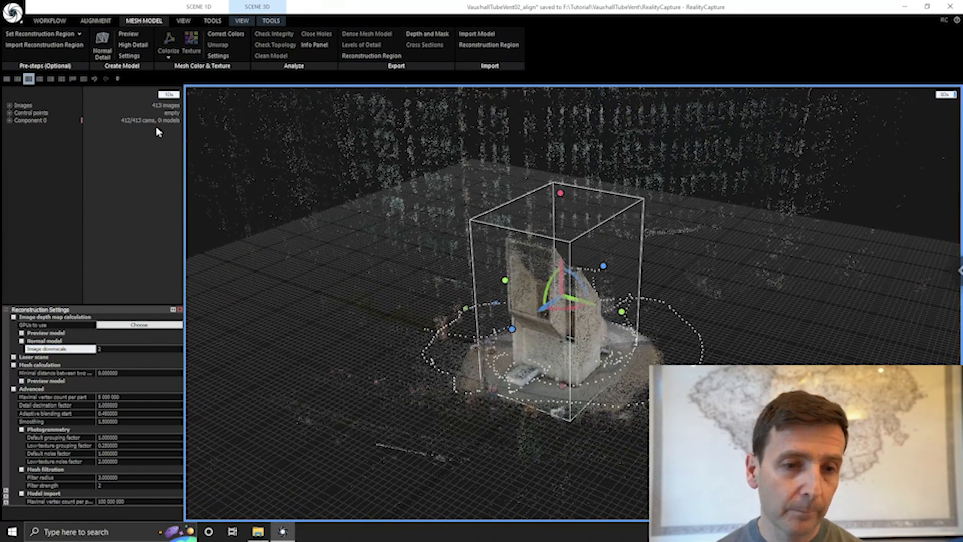
pyautogui.click(103, 46)
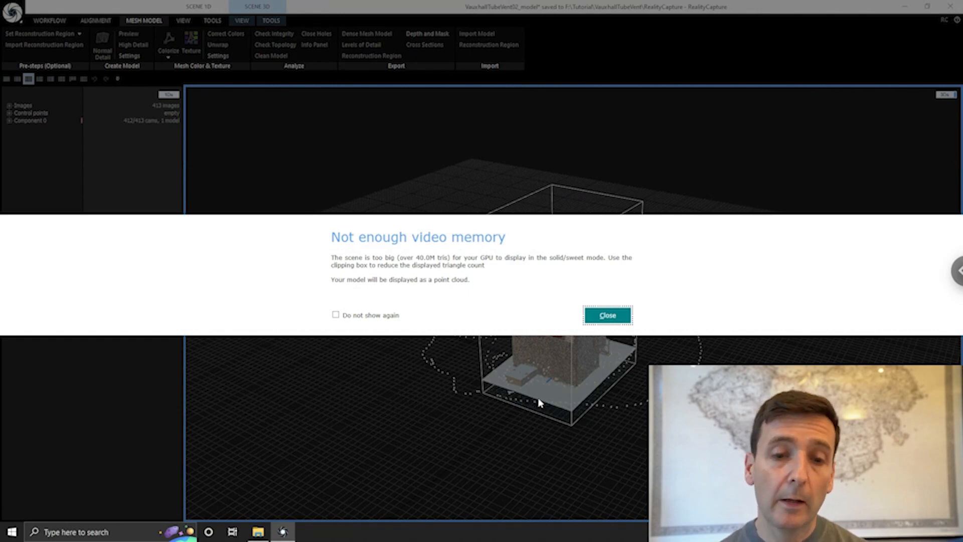
pyautogui.click(608, 316)
# - Examine the new mesh in the 3D view and expand Component 0 to review its model details
pyautogui.moveTo(608, 339); pyautogui.dragTo(585, 318, button='right')
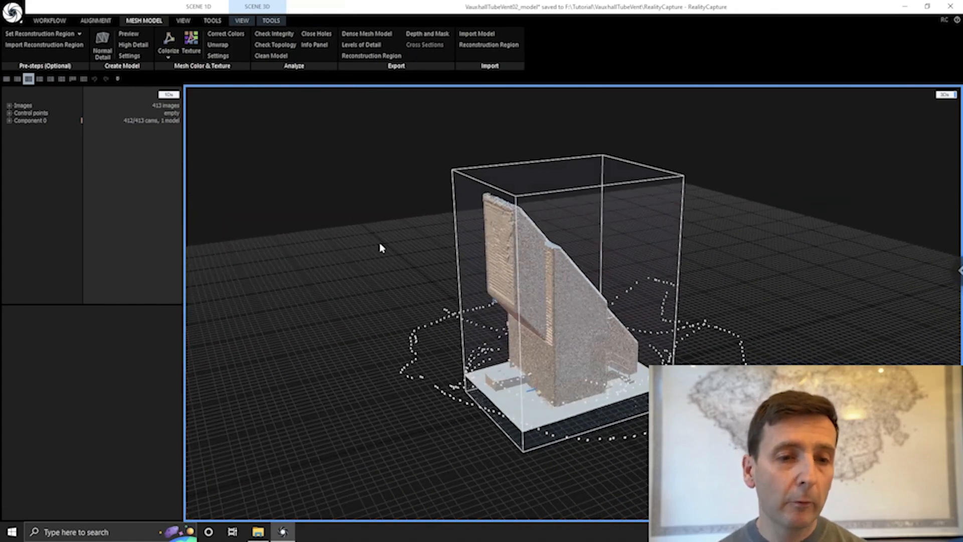
pyautogui.click(9, 121)
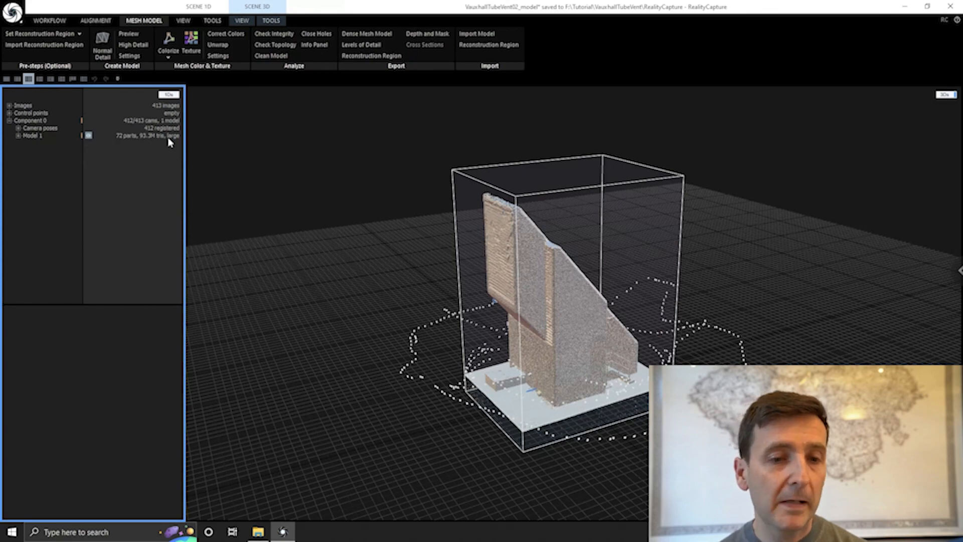
pyautogui.moveTo(472, 276)
pyautogui.mouseDown()
pyautogui.moveTo(497, 276)
pyautogui.moveTo(478, 281)
pyautogui.mouseUp()
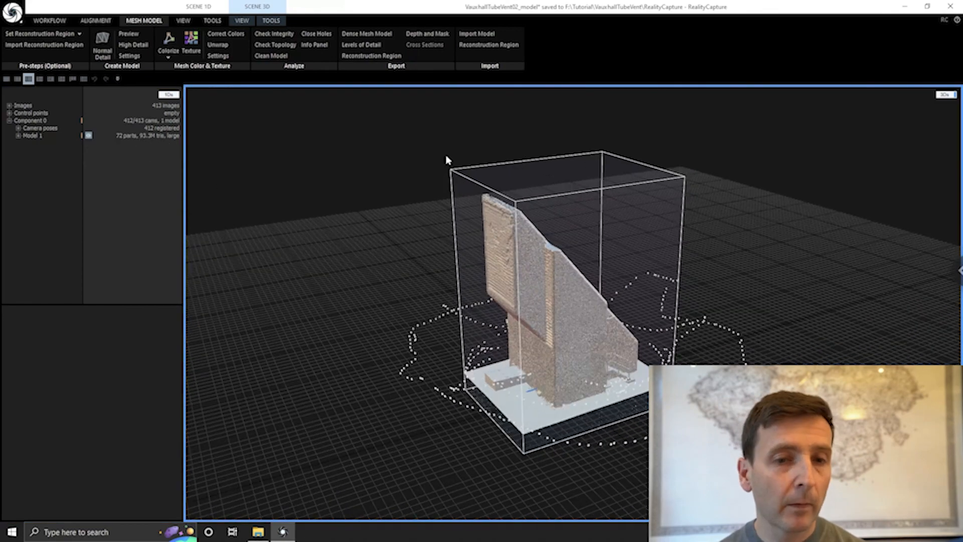
# - Reduce the model with the Simplify Tool, using the Absolute type and a target triangle count
pyautogui.click(272, 21)
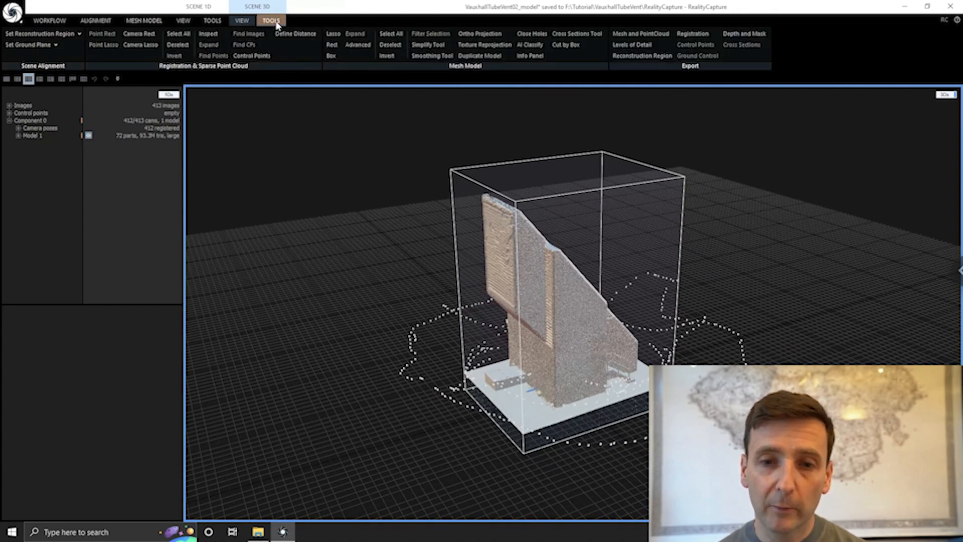
pyautogui.click(438, 48)
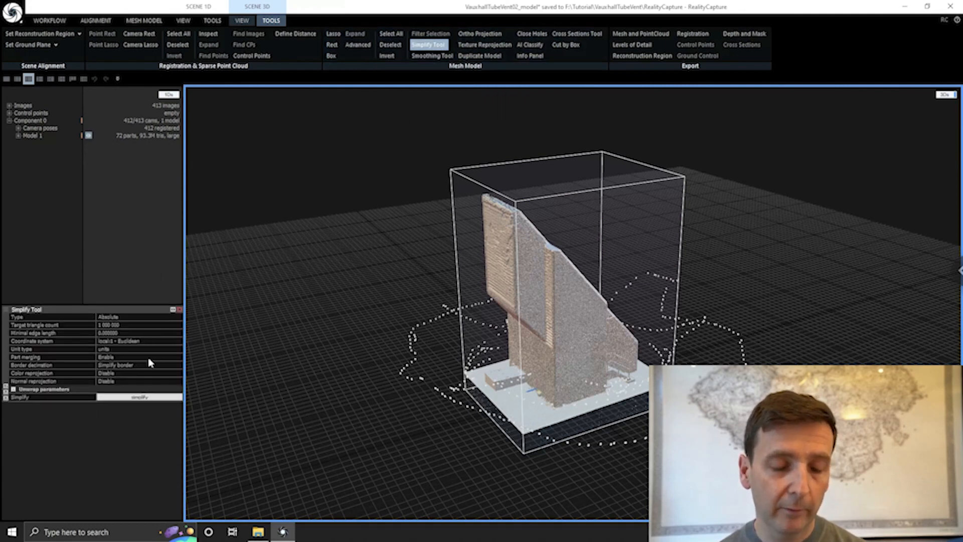
pyautogui.click(134, 325)
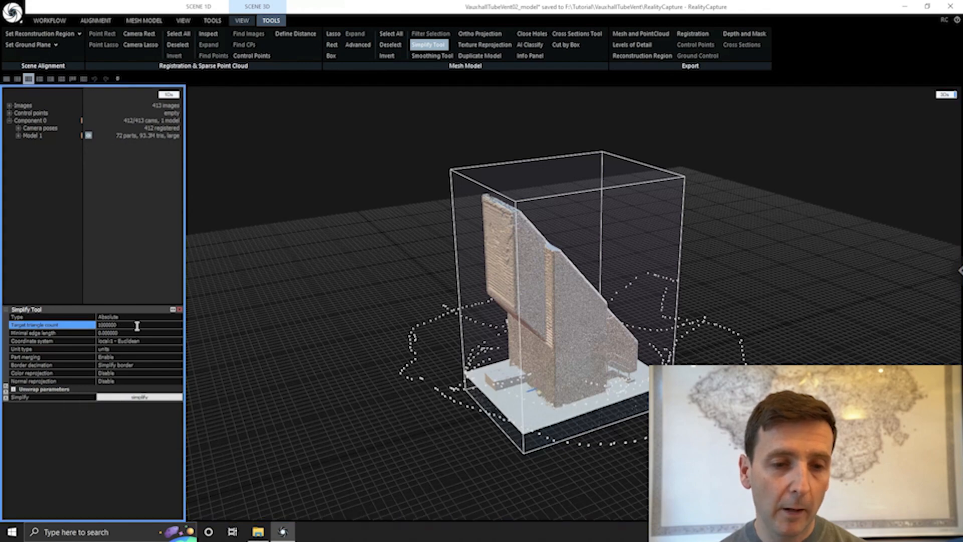
pyautogui.moveTo(137, 326); pyautogui.dragTo(95, 325)
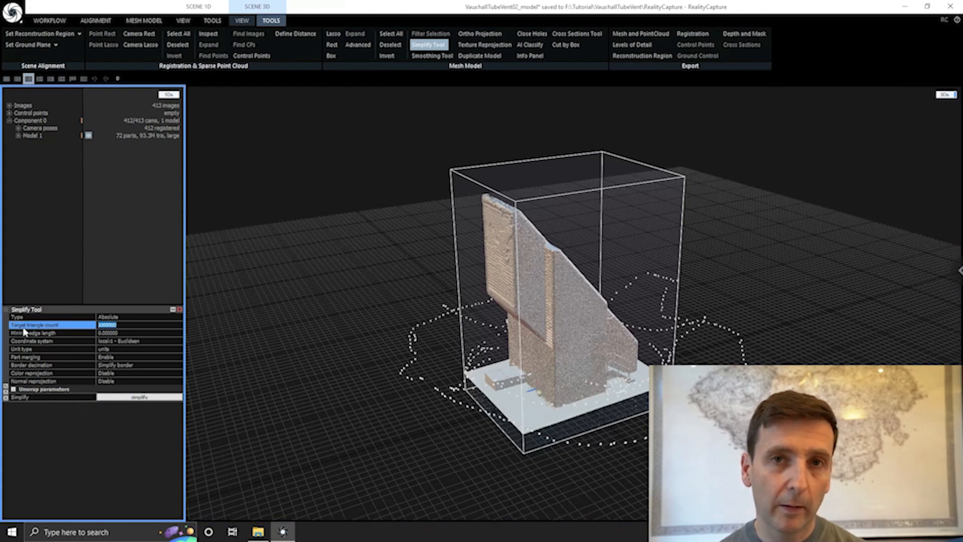
pyautogui.click(108, 326)
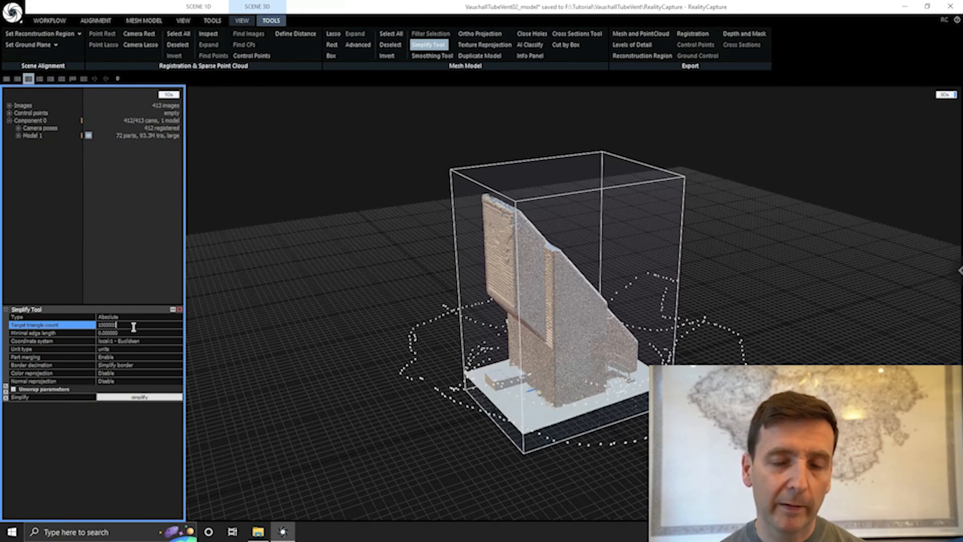
pyautogui.moveTo(134, 327); pyautogui.dragTo(96, 324)
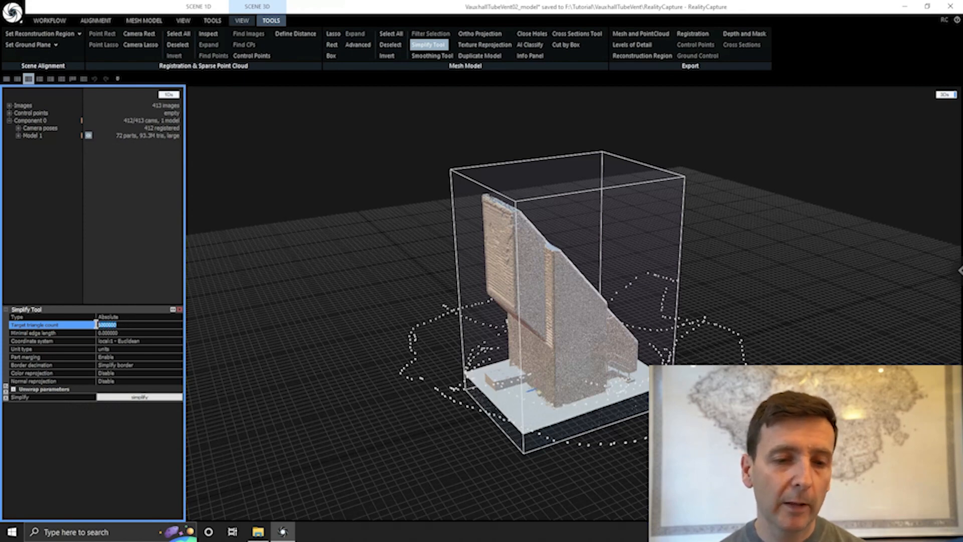
pyautogui.click(122, 399)
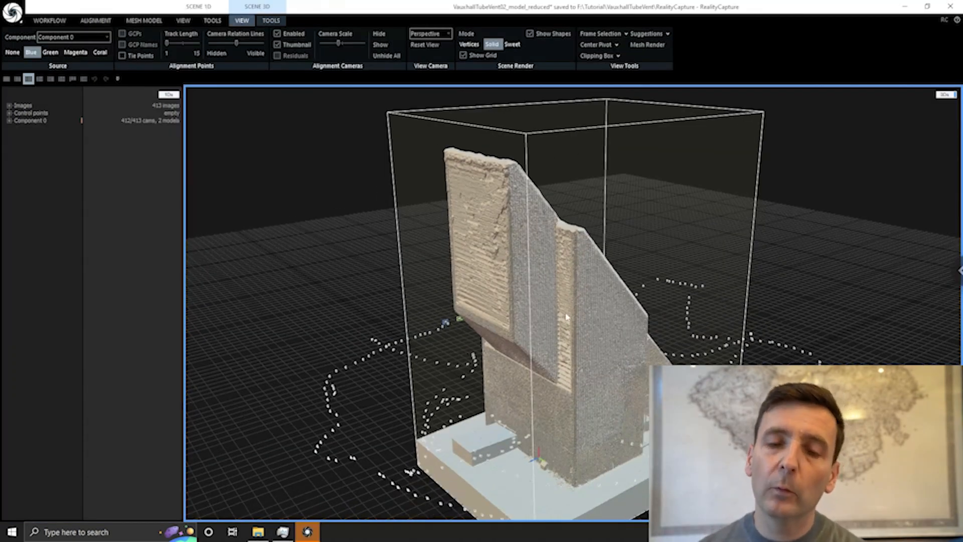
# - Inspect the simplified solid model up close, from several sides and from above together with the surrounding camera positions
pyautogui.moveTo(666, 337); pyautogui.dragTo(672, 306)
pyautogui.moveTo(610, 325); pyautogui.dragTo(553, 431)
pyautogui.scroll(5, 549, 407)
pyautogui.moveTo(643, 367); pyautogui.dragTo(652, 426)
pyautogui.moveTo(561, 251); pyautogui.dragTo(566, 274)
pyautogui.scroll(-3, 633, 263)
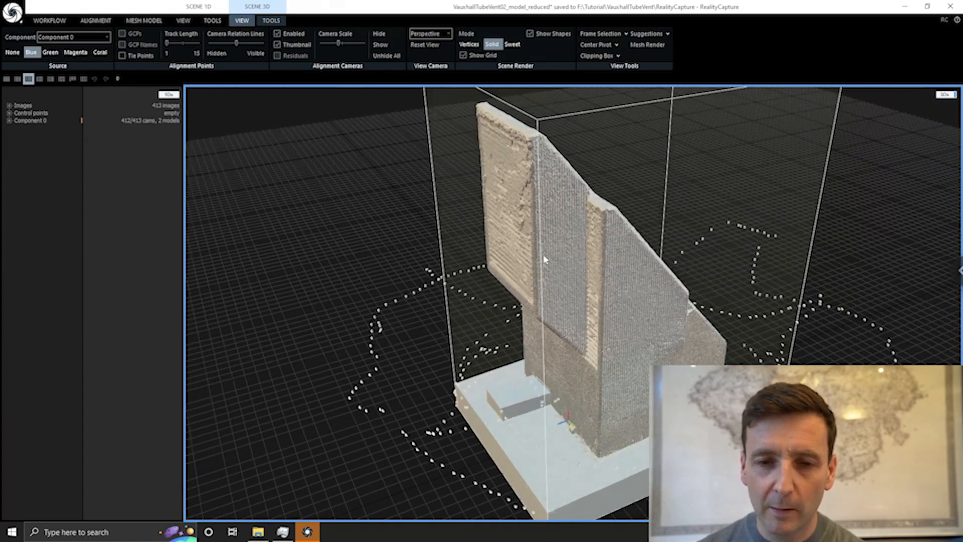
pyautogui.moveTo(640, 275); pyautogui.dragTo(533, 261)
pyautogui.scroll(-1, 720, 252)
pyautogui.moveTo(721, 252); pyautogui.dragTo(568, 349)
pyautogui.scroll(-3, 535, 312)
pyautogui.scroll(-2, 590, 333)
pyautogui.scroll(-1, 590, 316)
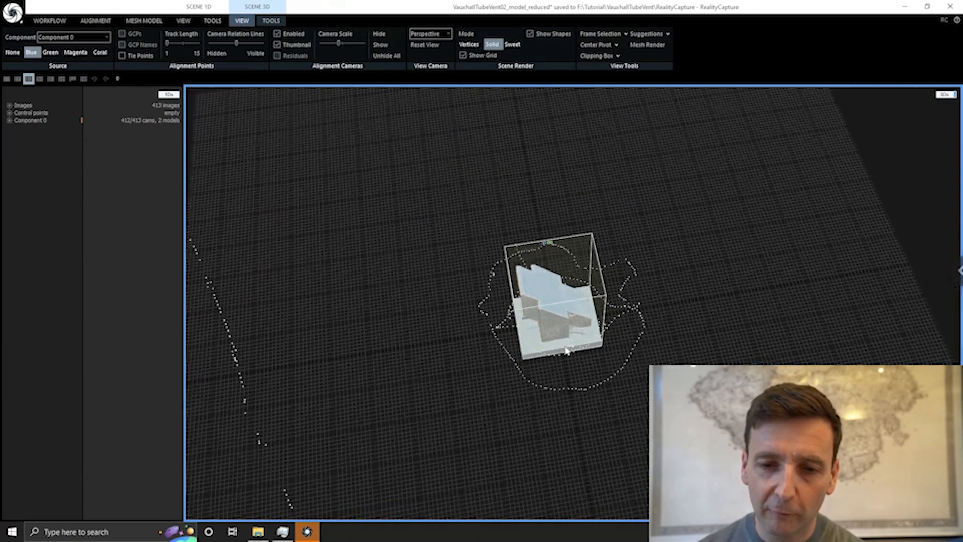
# - Examine the whole model together with the near and distant camera positions from above and from a lower angle
pyautogui.scroll(-2, 568, 350)
pyautogui.moveTo(627, 391); pyautogui.dragTo(622, 371)
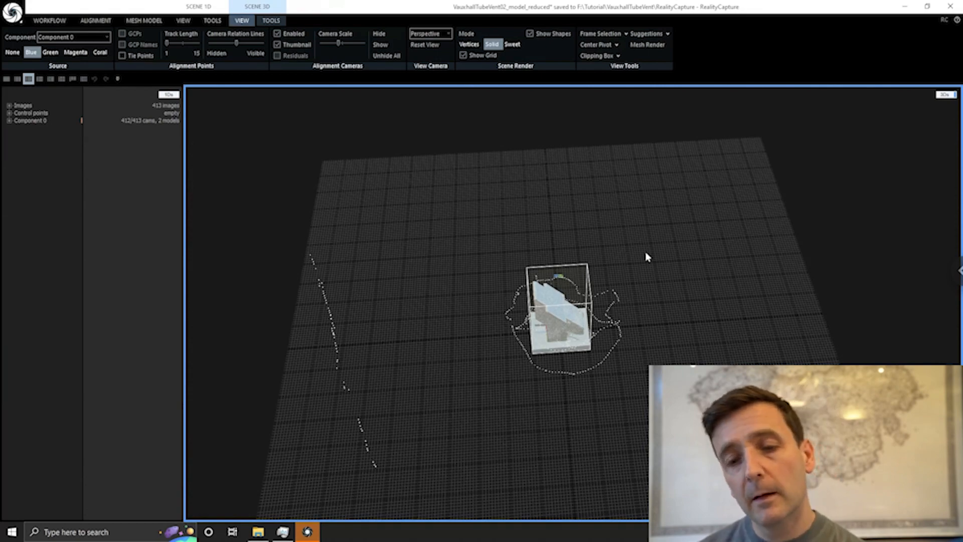
pyautogui.moveTo(720, 290); pyautogui.dragTo(720, 295)
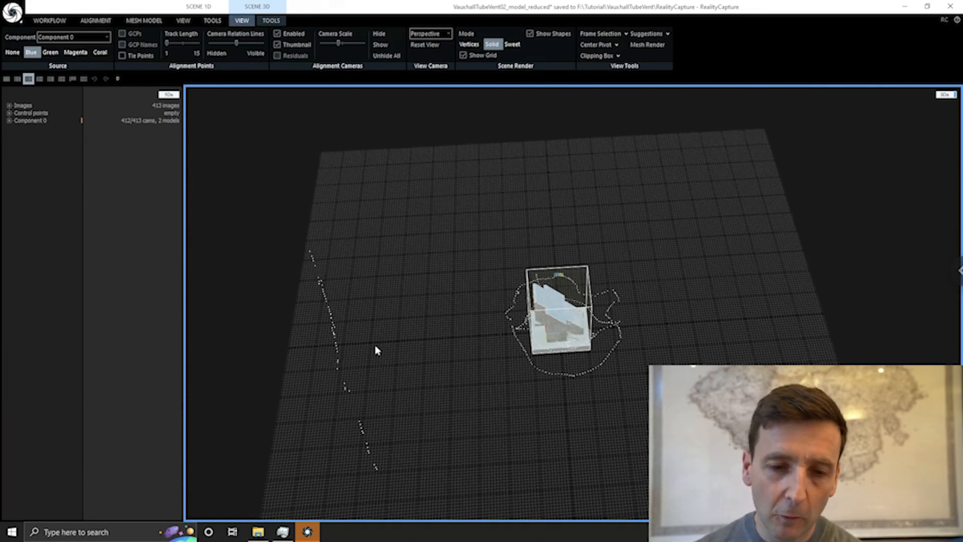
pyautogui.moveTo(371, 325); pyautogui.dragTo(471, 329)
pyautogui.moveTo(573, 410); pyautogui.dragTo(604, 361)
pyautogui.moveTo(599, 405); pyautogui.dragTo(631, 510)
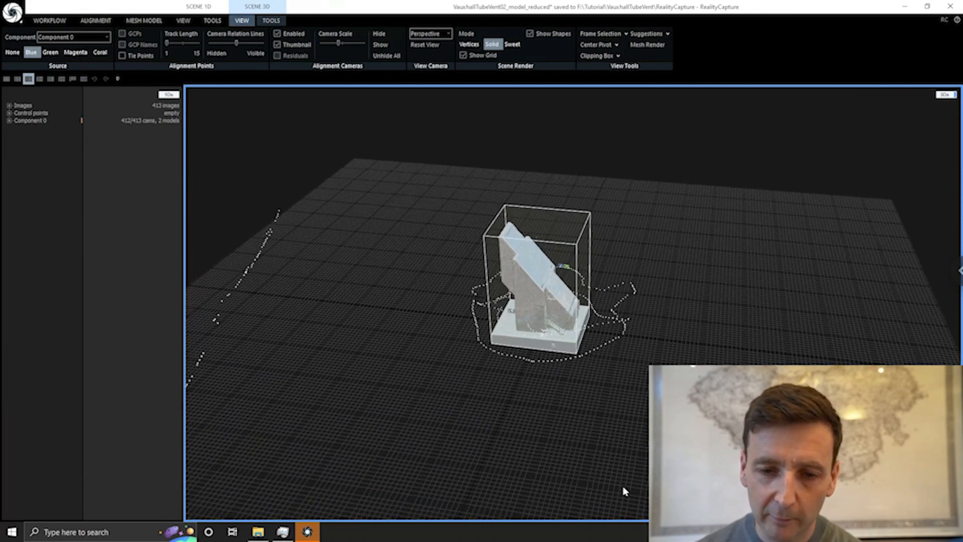
pyautogui.moveTo(636, 497); pyautogui.dragTo(614, 461, button='right')
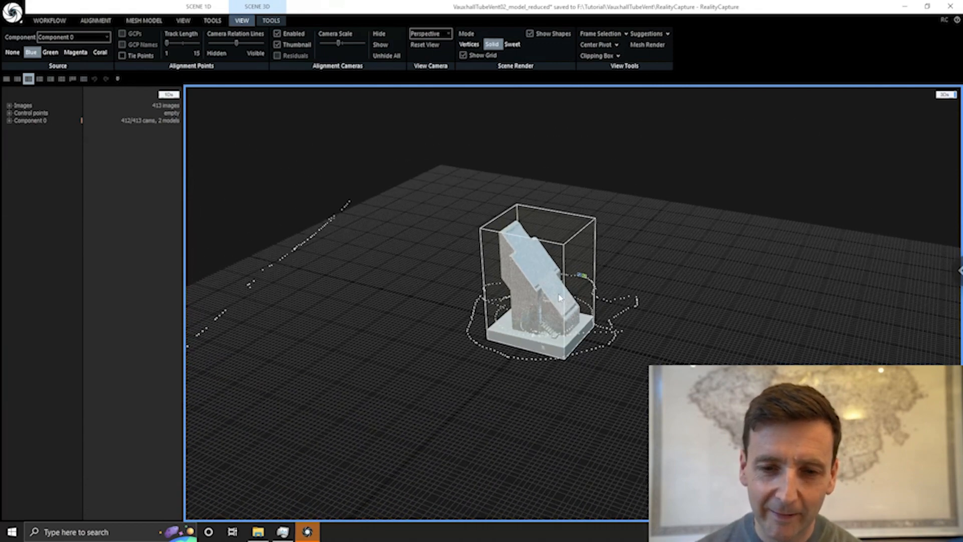
# - Inspect the sloping roof and the corrugated side wall of the solid model up close
pyautogui.scroll(4, 525, 323)
pyautogui.moveTo(529, 335); pyautogui.dragTo(534, 390, button='right')
pyautogui.scroll(3, 524, 321)
pyautogui.moveTo(484, 162); pyautogui.dragTo(497, 202)
pyautogui.moveTo(497, 202); pyautogui.dragTo(573, 187, button='right')
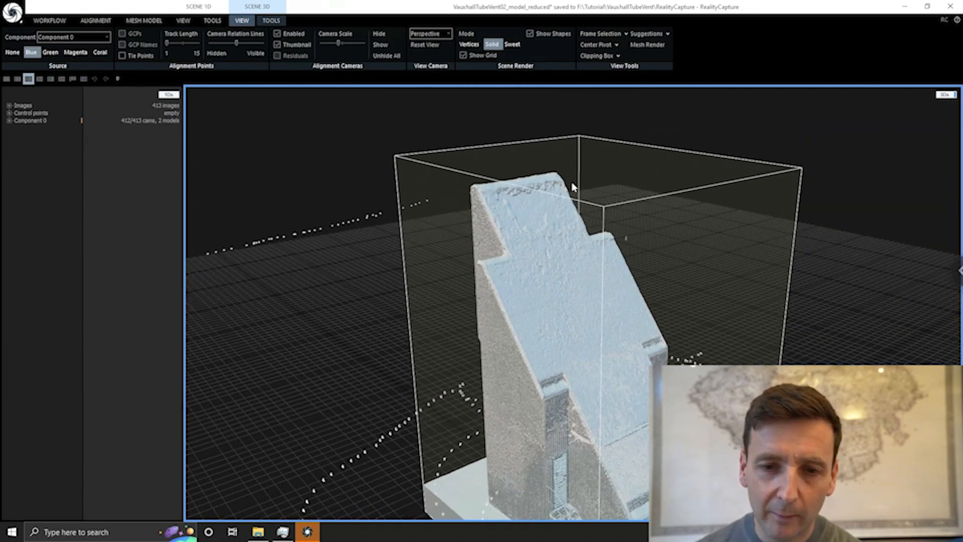
pyautogui.moveTo(489, 292); pyautogui.dragTo(516, 286, button='right')
pyautogui.moveTo(516, 286); pyautogui.dragTo(486, 203)
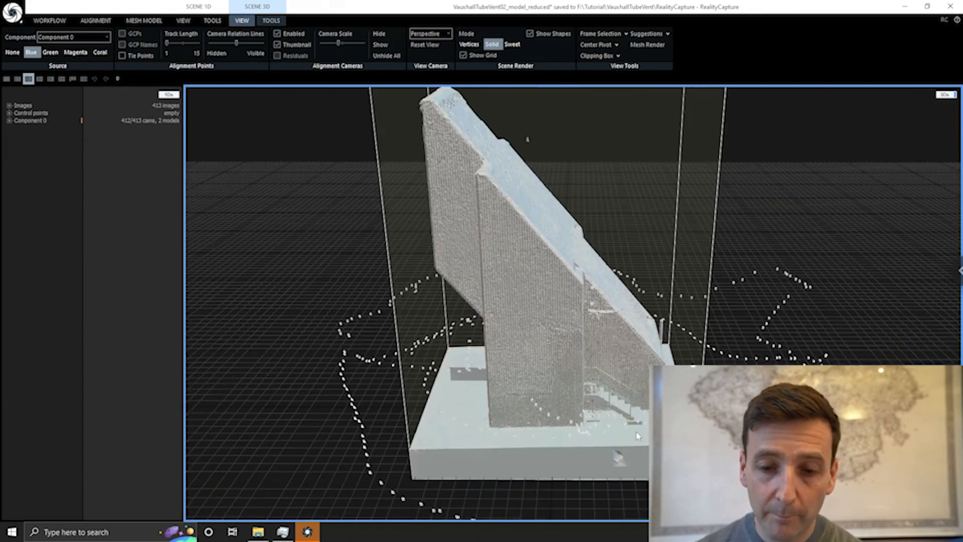
# - Inspect the louvred doorway, the metal staircase and its handrail at the base of the model
pyautogui.scroll(3, 639, 427)
pyautogui.moveTo(640, 427); pyautogui.dragTo(612, 424, button='right')
pyautogui.moveTo(611, 421); pyautogui.dragTo(586, 361)
pyautogui.scroll(3, 534, 363)
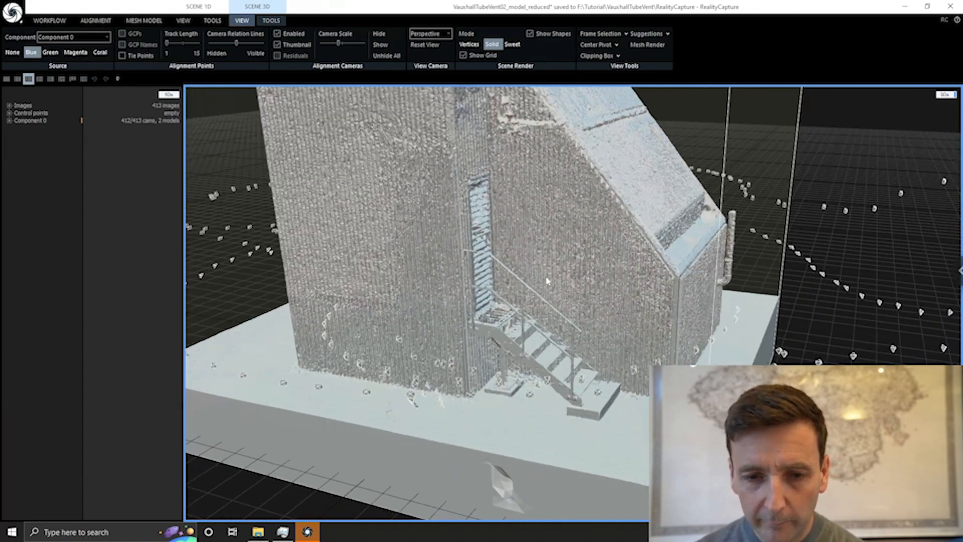
pyautogui.moveTo(608, 337); pyautogui.dragTo(564, 427, button='right')
pyautogui.scroll(3, 579, 358)
pyautogui.scroll(2, 564, 427)
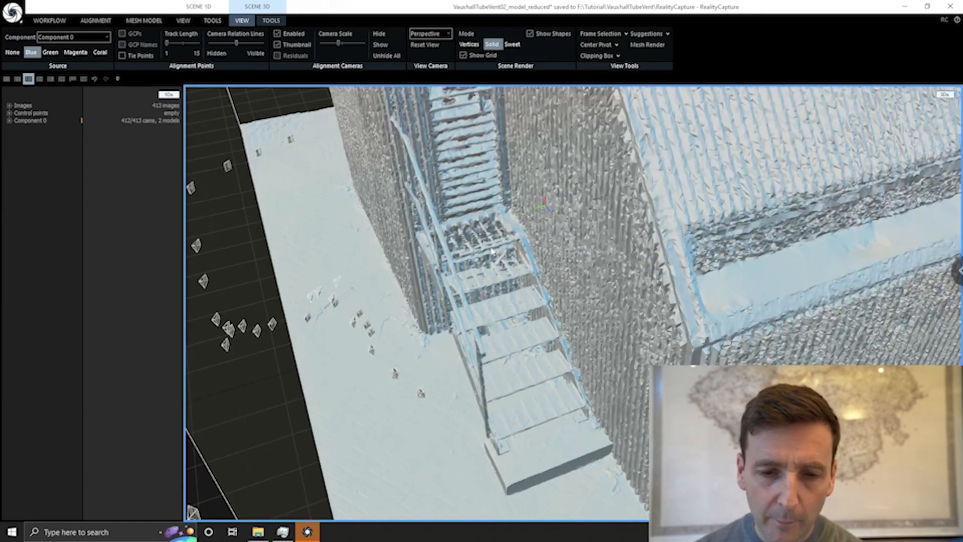
pyautogui.scroll(-8, 566, 347)
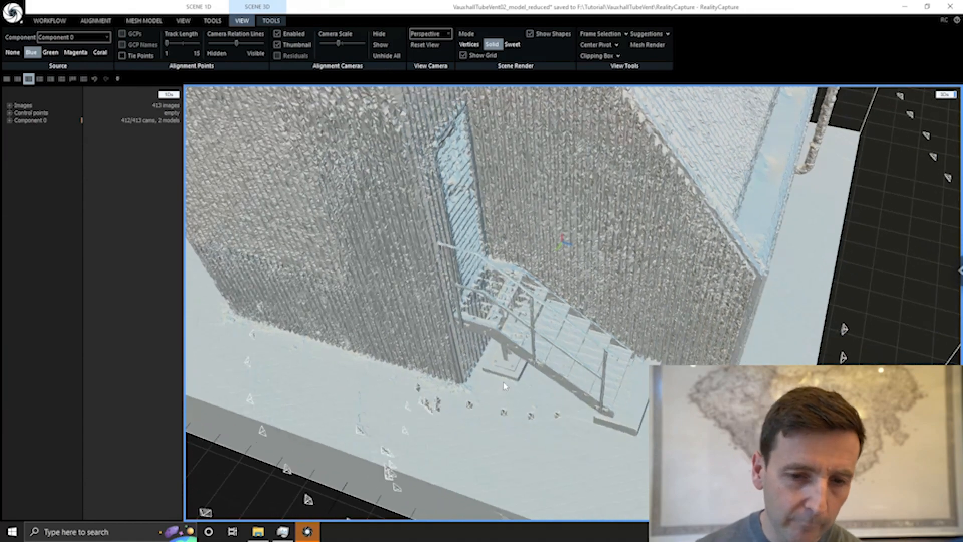
# - Examine the remaining outer walls of the model by going round the drainpipe end and the opposite side
pyautogui.moveTo(504, 386); pyautogui.dragTo(368, 343)
pyautogui.scroll(-3, 573, 303)
pyautogui.moveTo(601, 321); pyautogui.dragTo(461, 300)
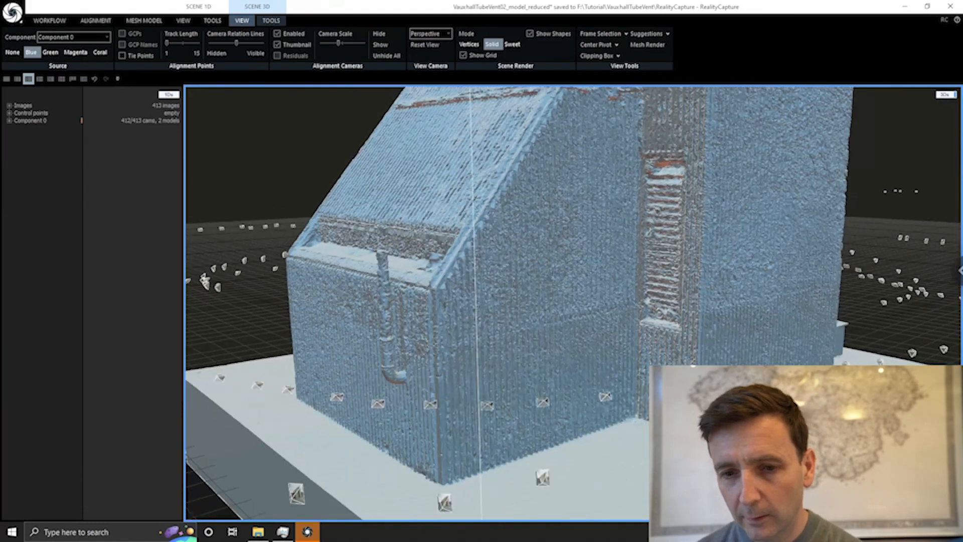
pyautogui.moveTo(638, 390); pyautogui.dragTo(514, 384)
pyautogui.moveTo(678, 316); pyautogui.dragTo(531, 318)
pyautogui.scroll(2, 532, 318)
pyautogui.moveTo(782, 385); pyautogui.dragTo(661, 385)
pyautogui.scroll(-2, 742, 385)
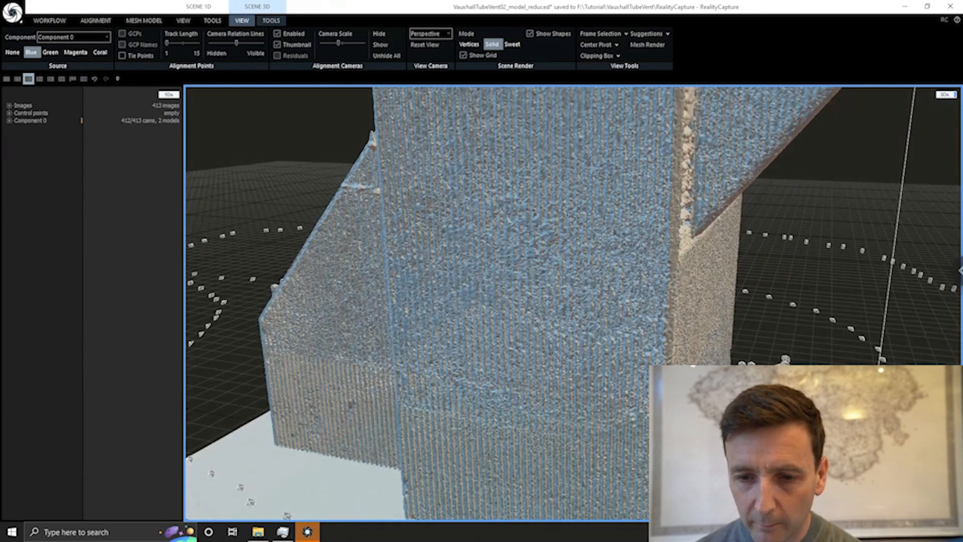
pyautogui.scroll(-3, 742, 402)
pyautogui.moveTo(782, 385); pyautogui.dragTo(722, 401)
# - Inspect the low box with the handled lid on the ground behind the building
pyautogui.scroll(3, 722, 401)
pyautogui.moveTo(824, 329); pyautogui.dragTo(664, 211)
pyautogui.scroll(3, 664, 211)
pyautogui.moveTo(715, 287); pyautogui.dragTo(683, 310)
pyautogui.scroll(1, 685, 275)
pyautogui.scroll(3, 685, 275)
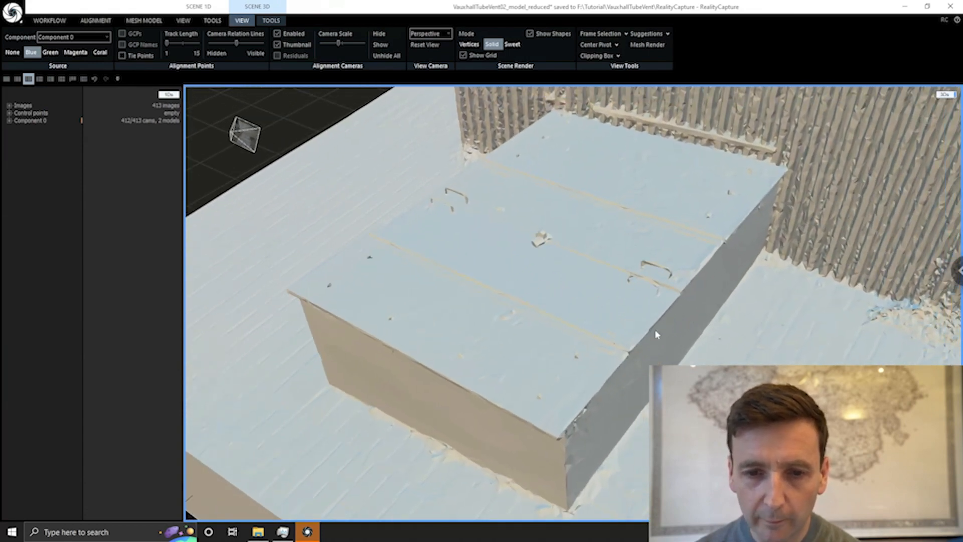
pyautogui.scroll(-1, 767, 378)
pyautogui.scroll(-3, 768, 378)
pyautogui.moveTo(712, 396); pyautogui.dragTo(793, 383, button='right')
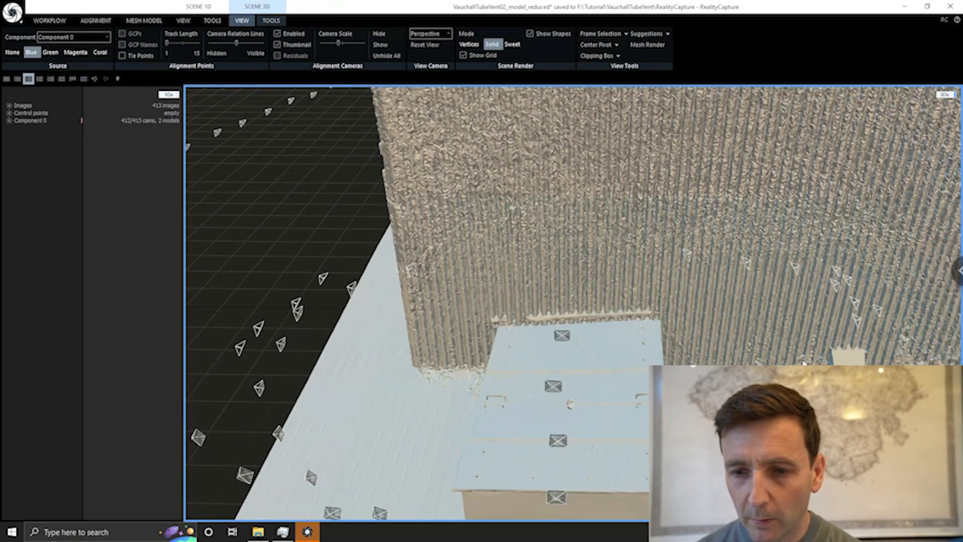
# - Examine the rear of the model, from the large louvred openings to the whole structure inside the reconstruction region
pyautogui.scroll(-3, 794, 374)
pyautogui.scroll(-2, 835, 411)
pyautogui.moveTo(839, 411); pyautogui.dragTo(832, 381, button='right')
pyautogui.moveTo(847, 371); pyautogui.dragTo(567, 393)
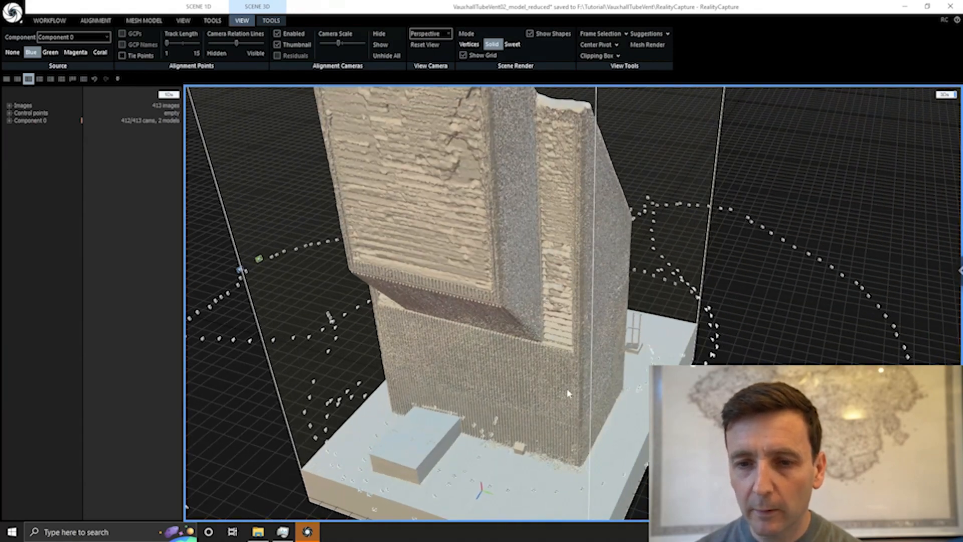
pyautogui.scroll(-1, 576, 388)
pyautogui.scroll(-5, 596, 378)
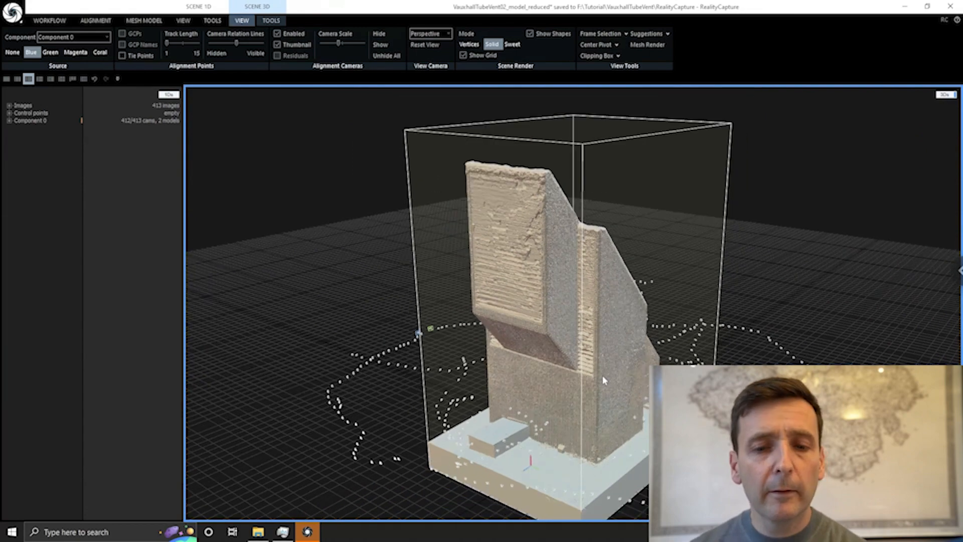
pyautogui.moveTo(583, 360)
pyautogui.mouseDown(button='right')
pyautogui.moveTo(598, 381)
pyautogui.moveTo(594, 365)
pyautogui.mouseUp(button='right')
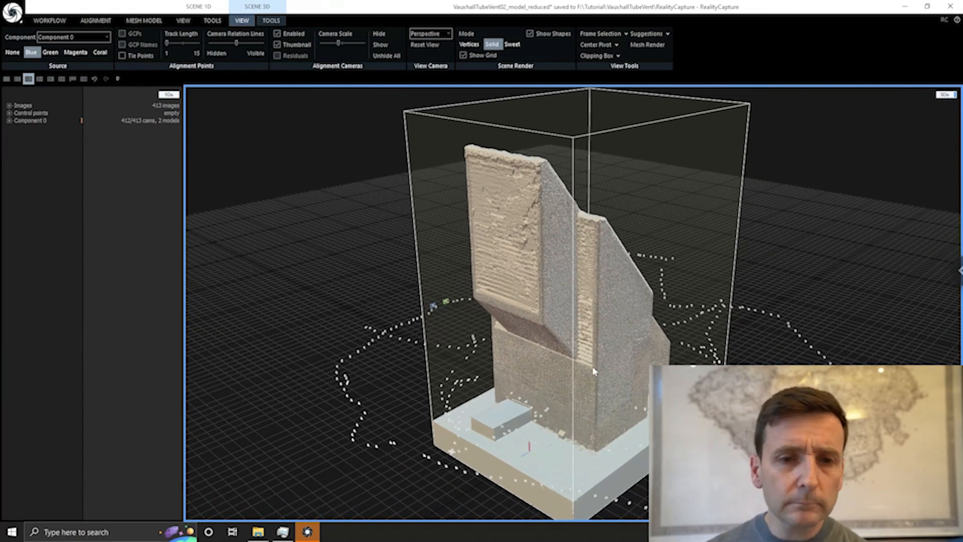
# - Open the color and texture settings and review the available maximal texture resolutions, keeping 8192 x 8192
pyautogui.click(151, 21)
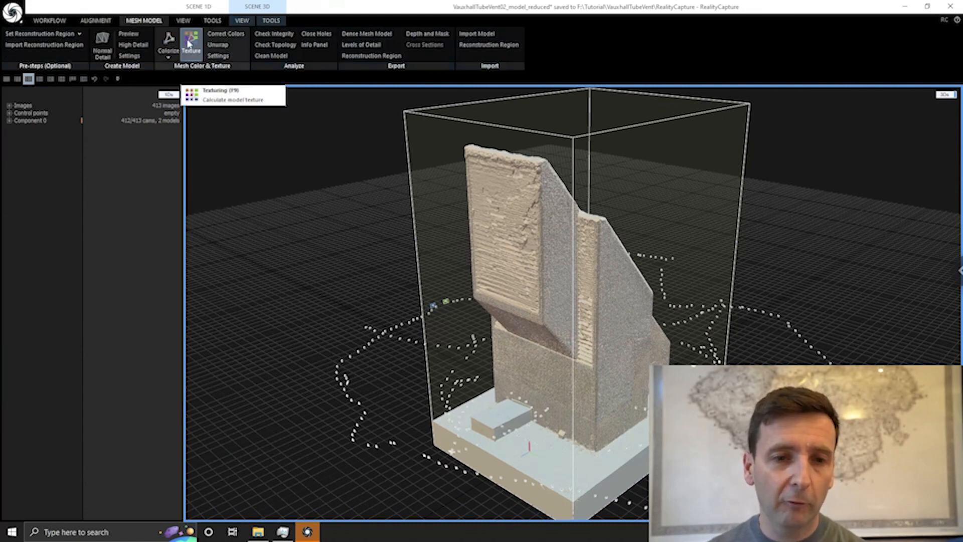
pyautogui.click(217, 57)
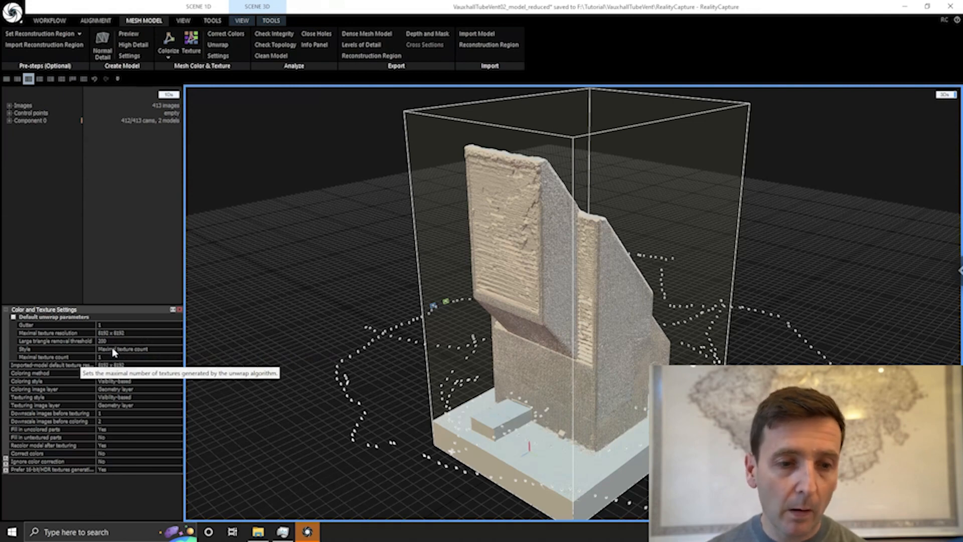
pyautogui.click(123, 334)
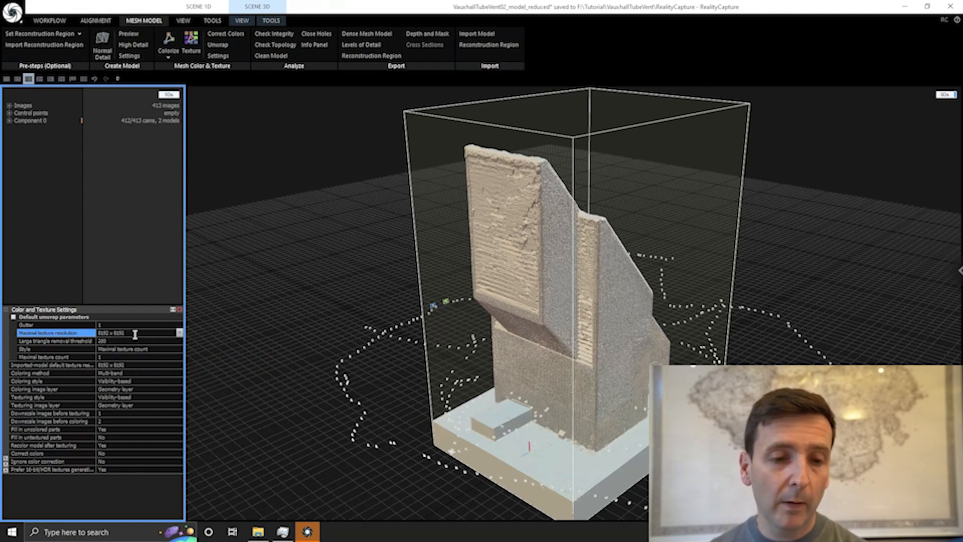
pyautogui.click(180, 335)
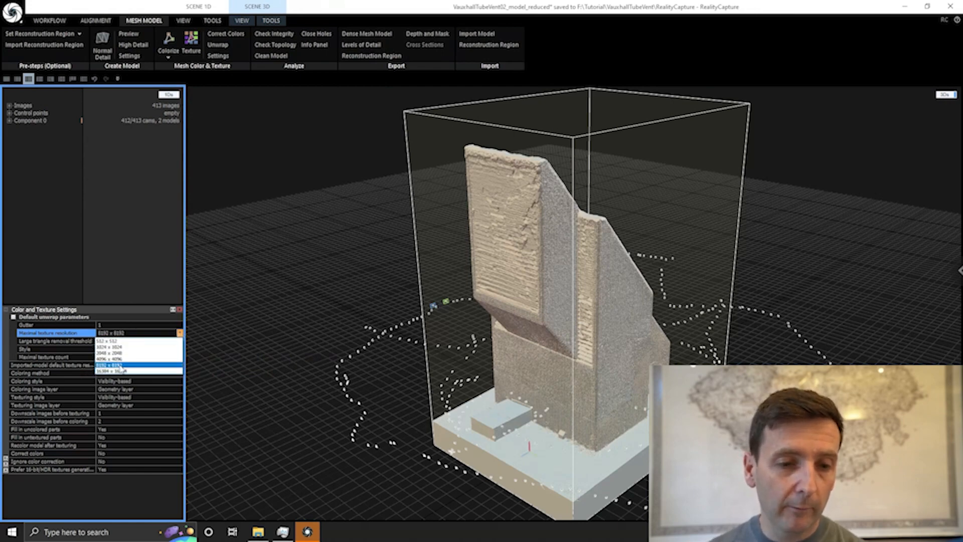
pyautogui.click(174, 333)
pyautogui.click(179, 334)
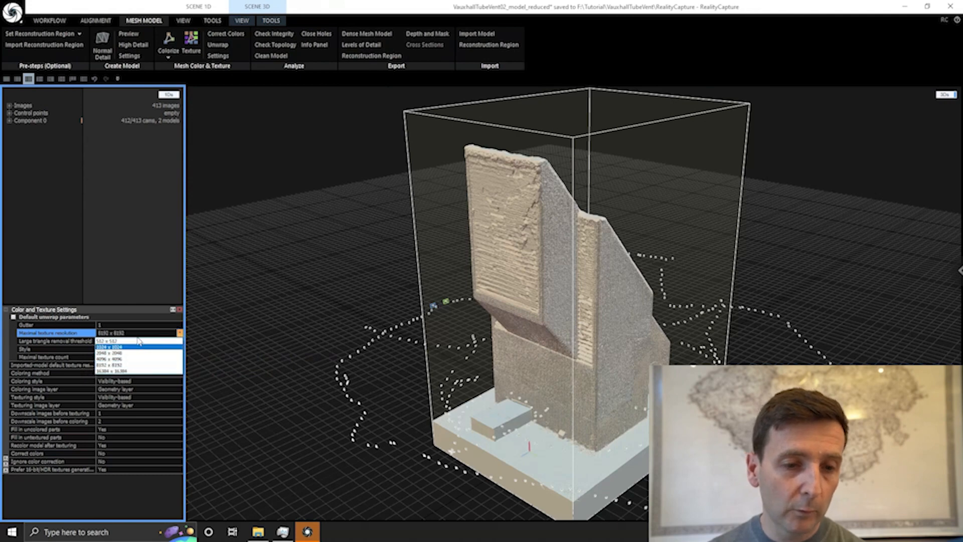
pyautogui.click(136, 333)
# - Set the large triangle removal threshold of the default unwrap parameters to 20
pyautogui.click(120, 342)
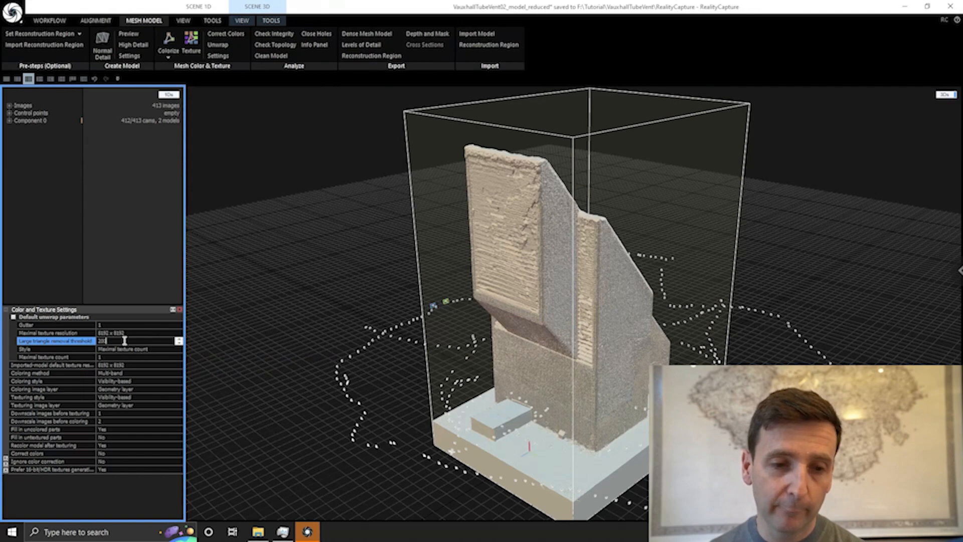
pyautogui.click(511, 388)
pyautogui.scroll(2, 586, 347)
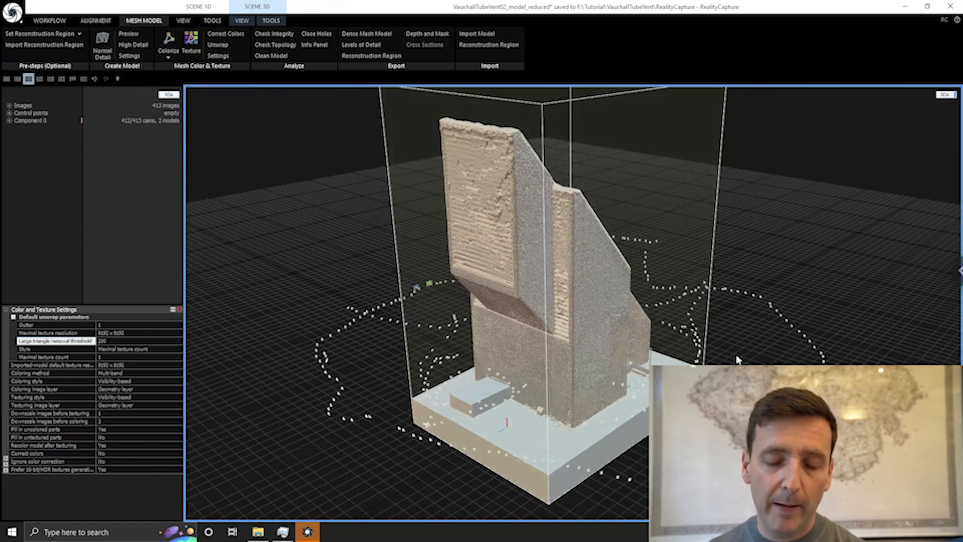
pyautogui.moveTo(464, 465); pyautogui.dragTo(574, 452)
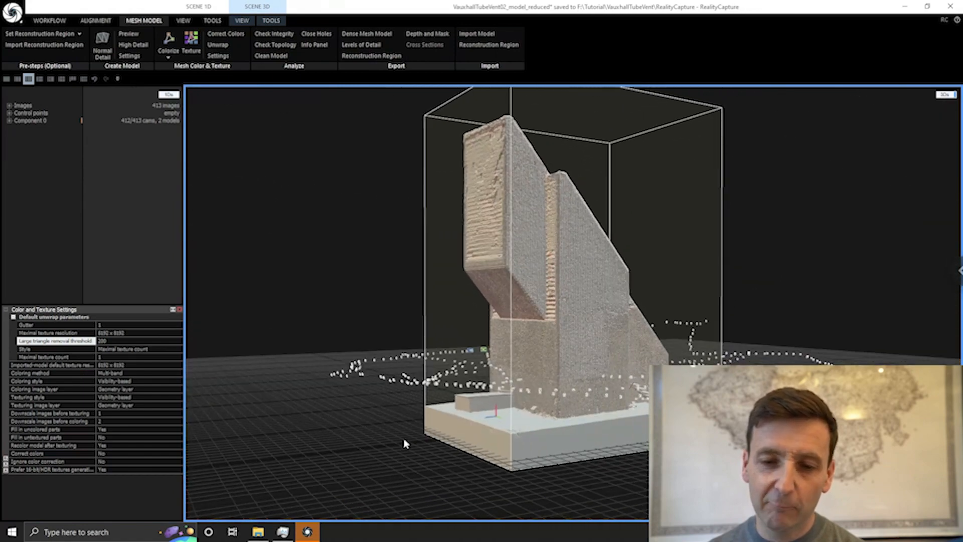
pyautogui.moveTo(400, 414); pyautogui.dragTo(269, 391)
pyautogui.click(121, 341)
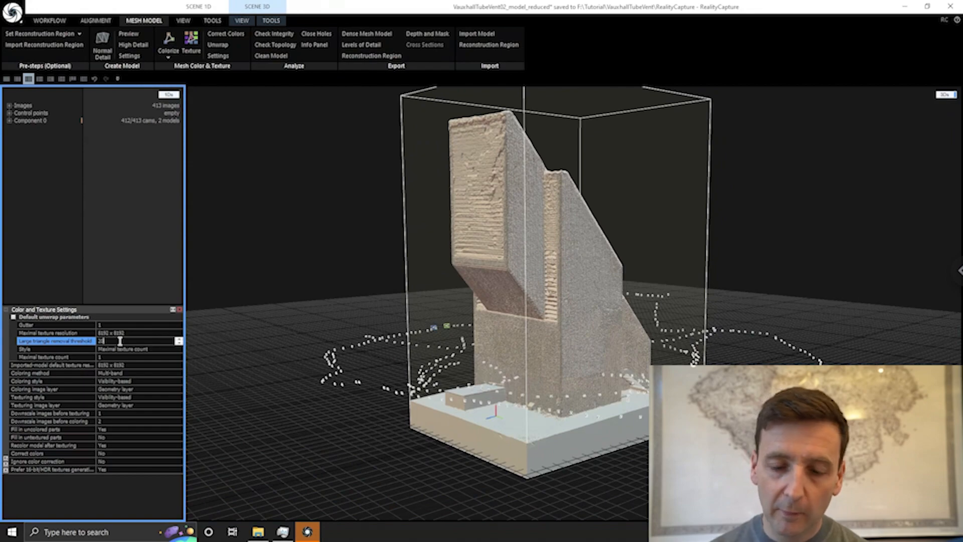
pyautogui.moveTo(527, 362)
pyautogui.mouseDown()
pyautogui.moveTo(534, 358)
pyautogui.moveTo(516, 370)
pyautogui.moveTo(606, 183)
pyautogui.mouseUp()
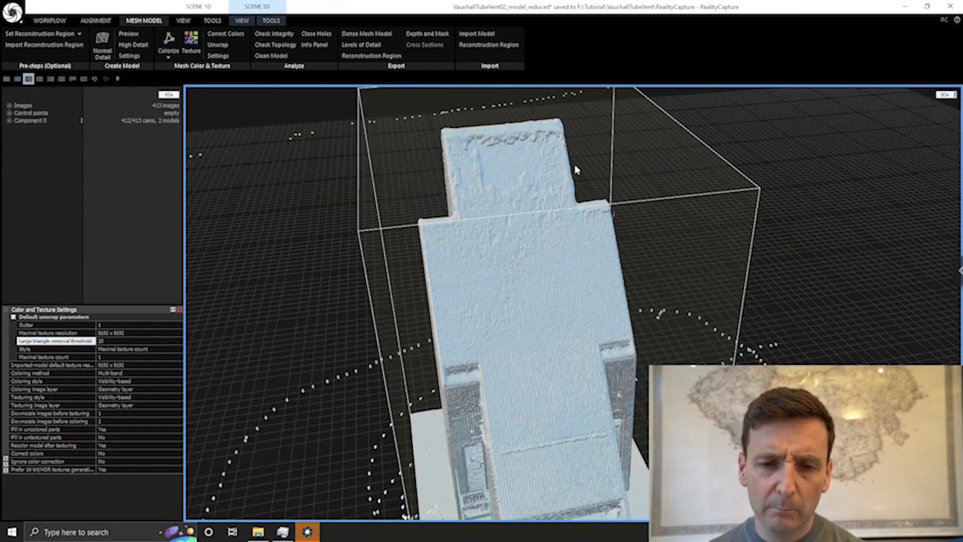
# - Examine the untextured model from the roof, staircase and rear sides and recheck the unwrap parameters
pyautogui.moveTo(524, 384); pyautogui.dragTo(590, 337)
pyautogui.moveTo(441, 416); pyautogui.dragTo(512, 406)
pyautogui.moveTo(405, 443); pyautogui.dragTo(556, 413)
pyautogui.scroll(-3, 580, 402)
pyautogui.moveTo(666, 296); pyautogui.dragTo(529, 199)
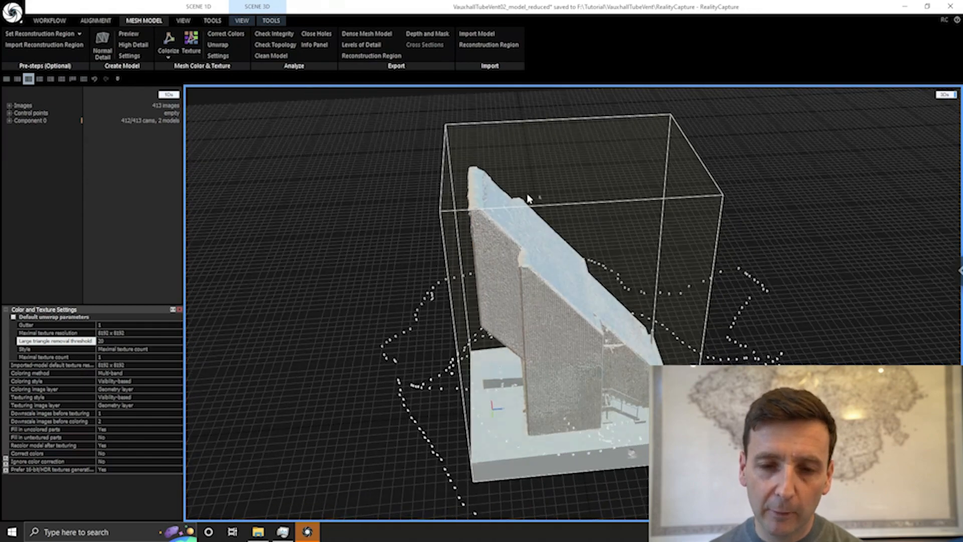
pyautogui.moveTo(578, 311); pyautogui.dragTo(525, 322)
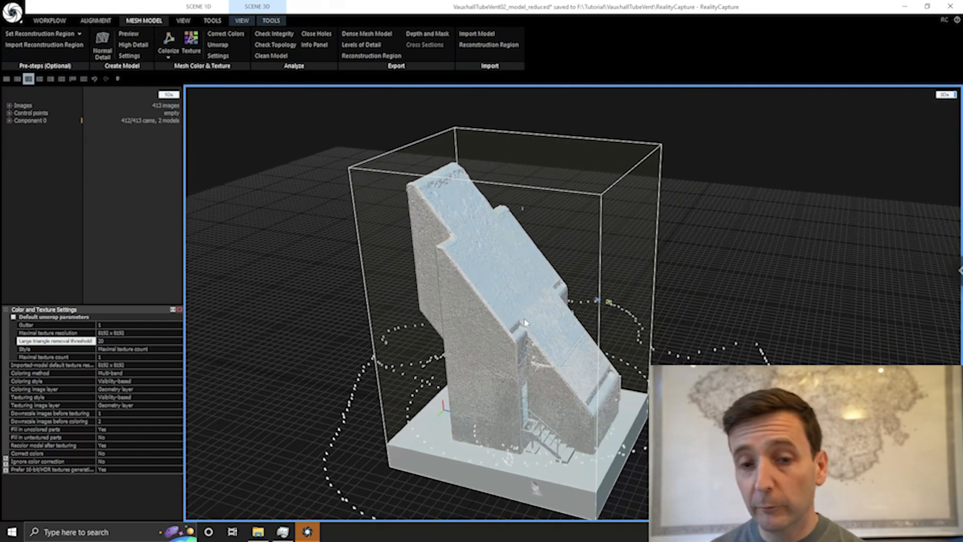
pyautogui.moveTo(474, 291); pyautogui.dragTo(355, 315)
pyautogui.click(117, 347)
pyautogui.click(116, 341)
pyautogui.moveTo(386, 319); pyautogui.dragTo(554, 301)
pyautogui.moveTo(429, 279); pyautogui.dragTo(652, 341)
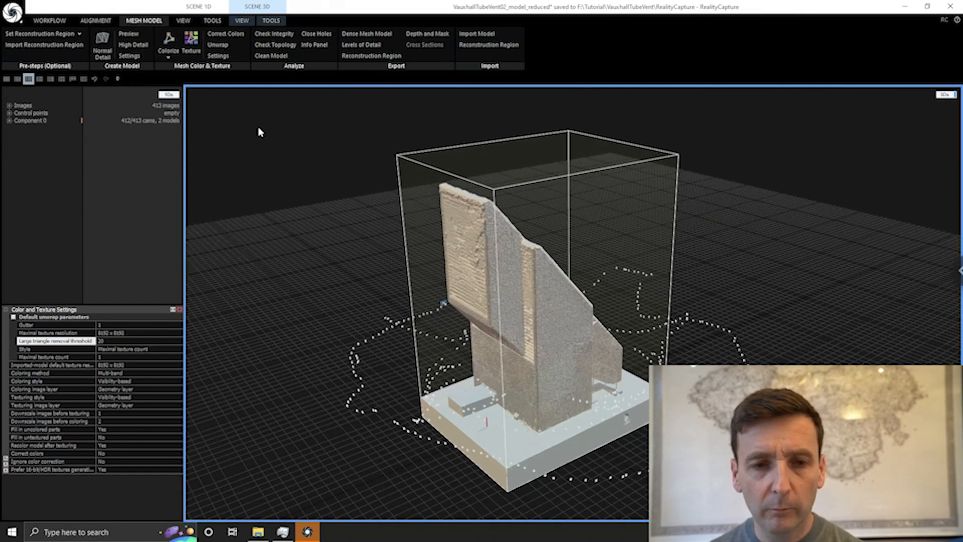
# - Calculate the model texture and view the textured building from the side
pyautogui.click(194, 46)
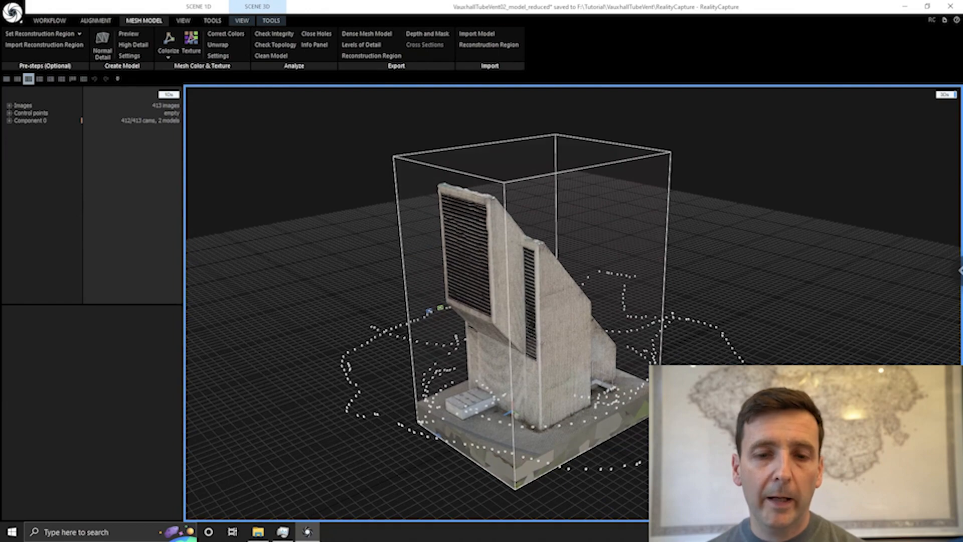
pyautogui.moveTo(658, 361); pyautogui.dragTo(611, 331)
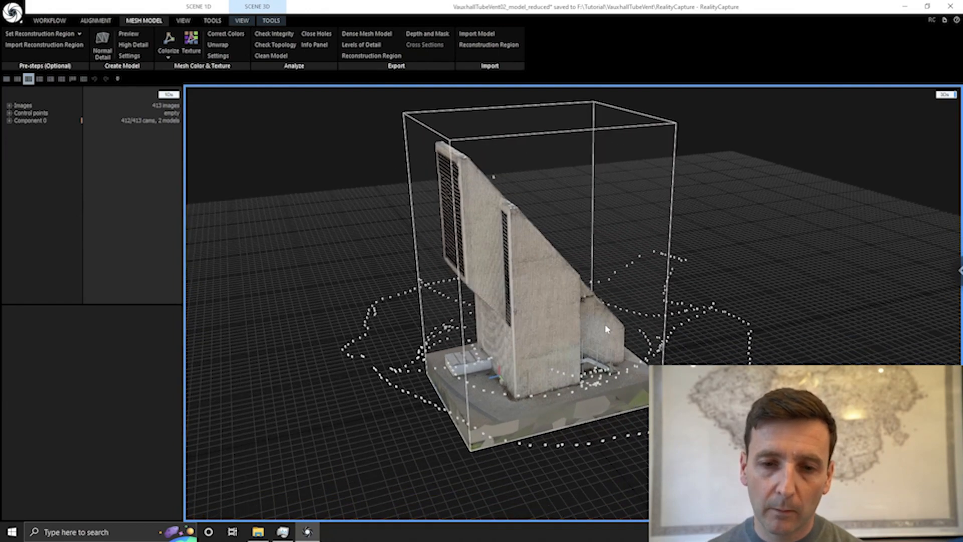
pyautogui.moveTo(545, 259); pyautogui.dragTo(516, 263)
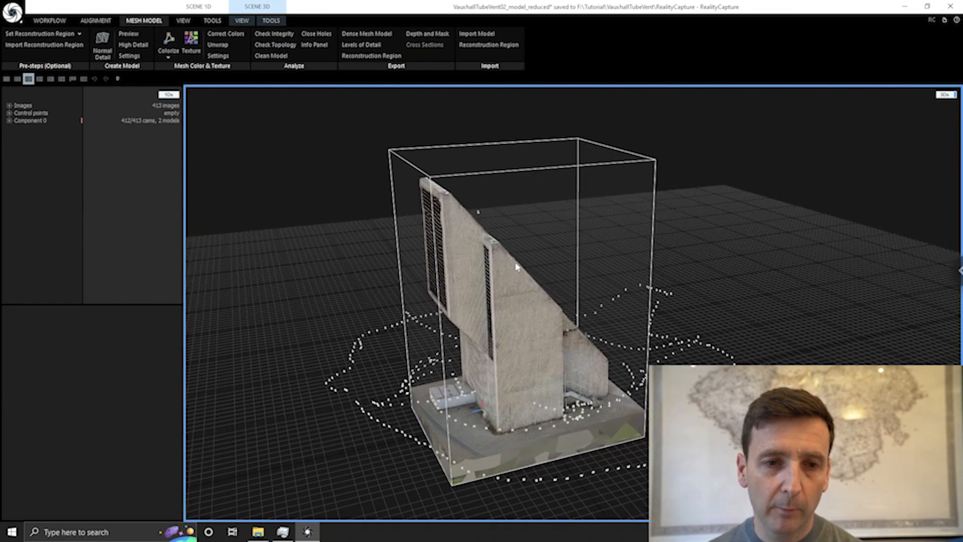
# - Switch the scene render mode to Solid to compare the bare mesh, and return it to Sweet
pyautogui.click(245, 22)
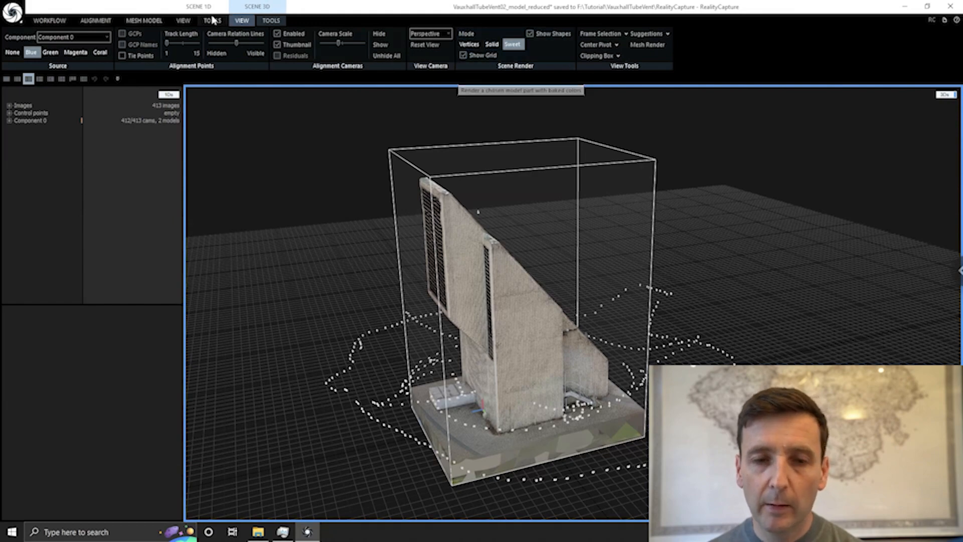
pyautogui.click(491, 45)
pyautogui.moveTo(501, 215); pyautogui.dragTo(532, 246)
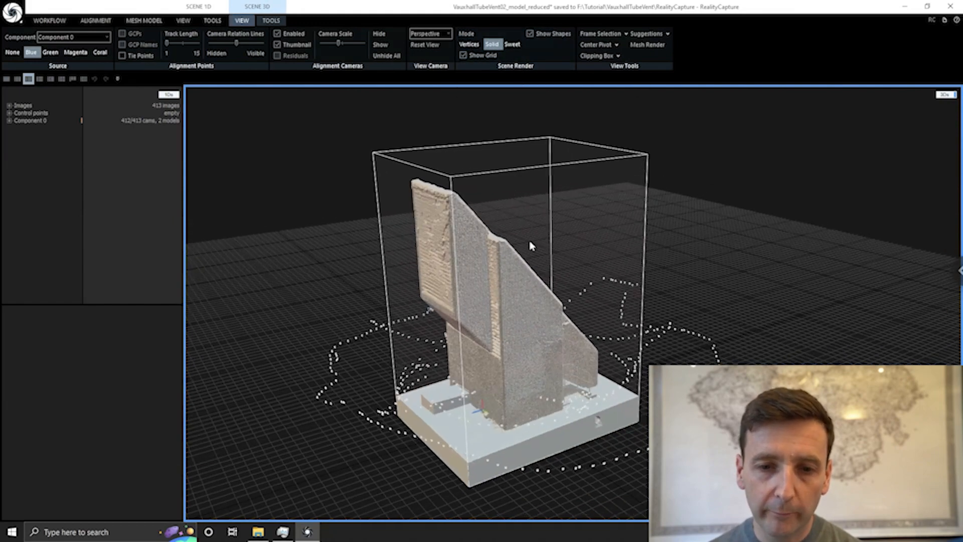
pyautogui.click(512, 44)
# - Inspect the texture on the sloping roof and the upper edges of the building up close
pyautogui.moveTo(570, 275); pyautogui.dragTo(459, 247)
pyautogui.scroll(3, 502, 324)
pyautogui.moveTo(466, 145); pyautogui.dragTo(496, 226)
pyautogui.scroll(3, 477, 223)
pyautogui.moveTo(487, 223); pyautogui.dragTo(440, 187, button='right')
pyautogui.moveTo(477, 257); pyautogui.dragTo(412, 140, button='right')
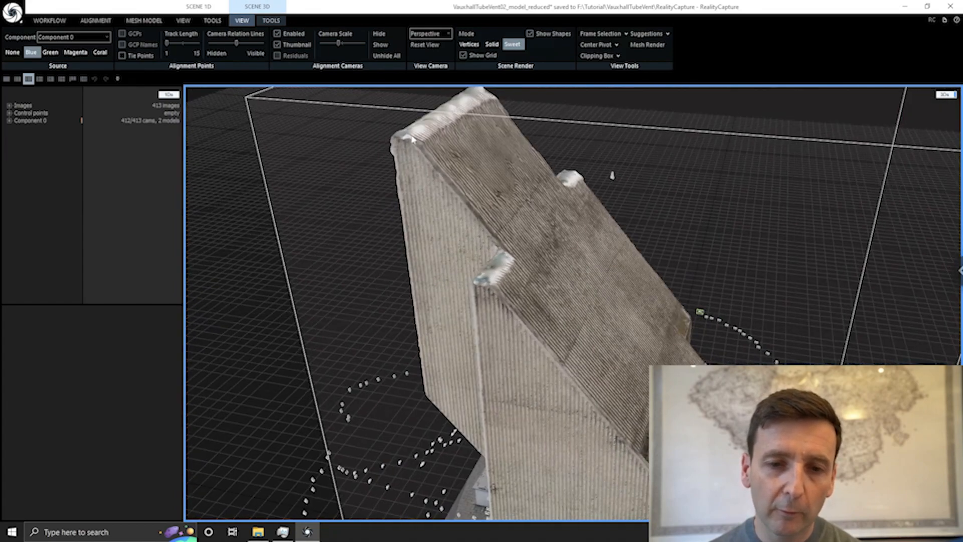
# - Inspect the texture on the building's louvred front and side vents from several angles
pyautogui.moveTo(522, 279); pyautogui.dragTo(512, 191, button='right')
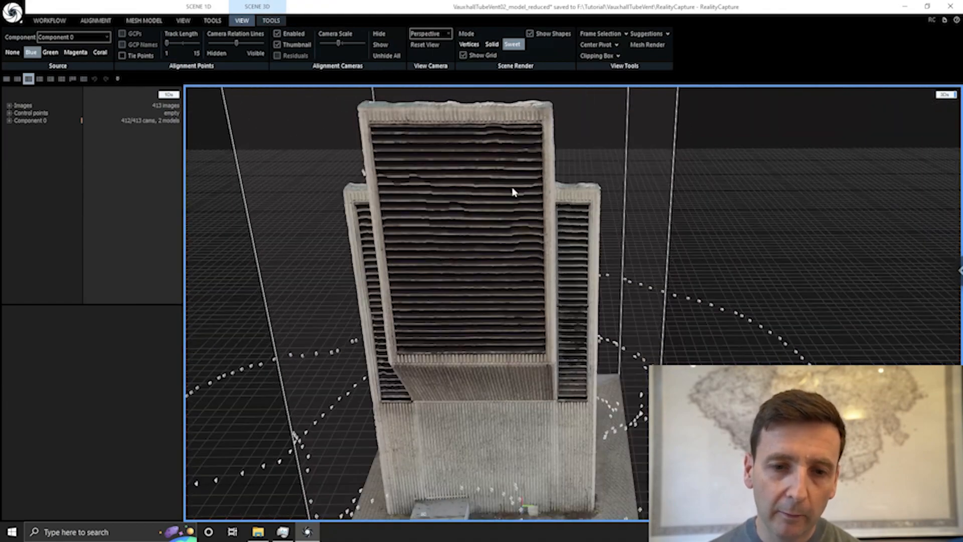
pyautogui.moveTo(472, 245); pyautogui.dragTo(424, 146, button='right')
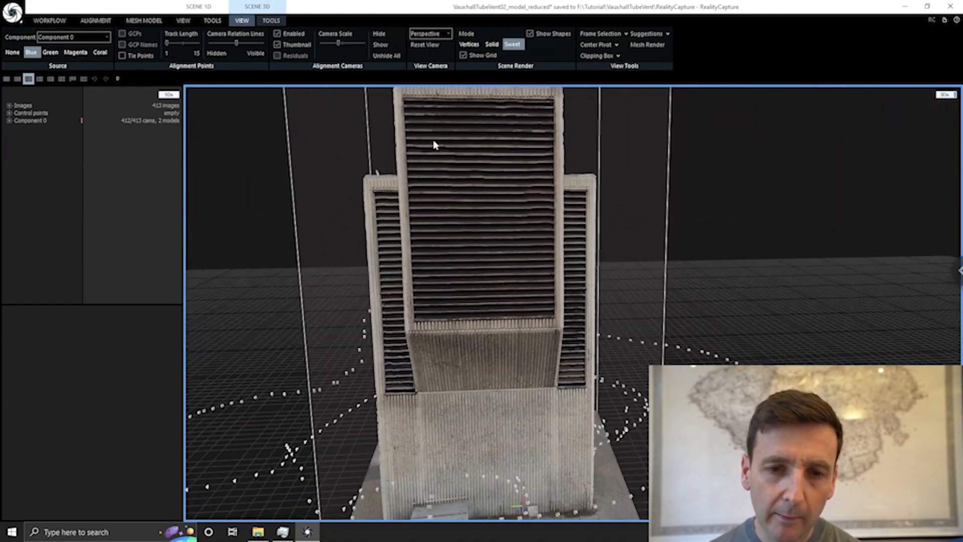
pyautogui.moveTo(481, 163); pyautogui.dragTo(572, 248, button='right')
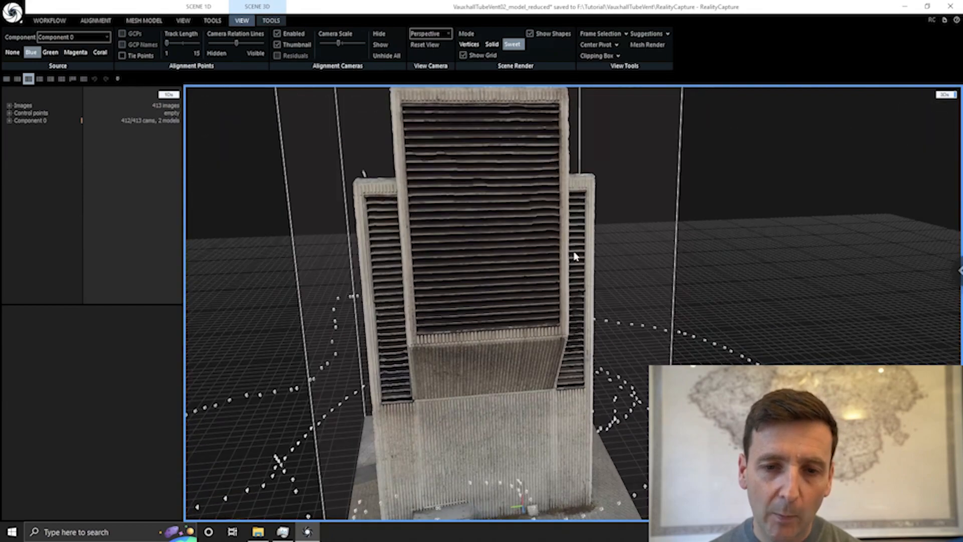
pyautogui.scroll(-3, 574, 251)
pyautogui.moveTo(601, 357); pyautogui.dragTo(697, 353, button='right')
# - Inspect the texture of the corrugated wall base and brick paving up close, and view the whole model from a distance
pyautogui.scroll(4, 529, 329)
pyautogui.scroll(5, 398, 303)
pyautogui.moveTo(459, 362); pyautogui.dragTo(501, 413, button='right')
pyautogui.moveTo(444, 377); pyautogui.dragTo(573, 369, button='right')
pyautogui.scroll(-2, 574, 370)
pyautogui.moveTo(522, 354); pyautogui.dragTo(531, 378, button='right')
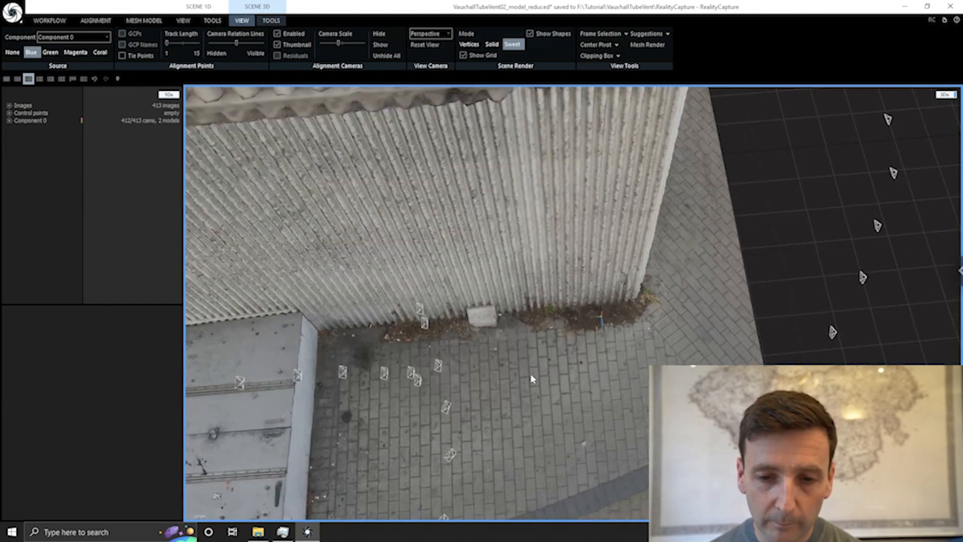
pyautogui.scroll(3, 532, 378)
pyautogui.scroll(-3, 469, 384)
pyautogui.moveTo(471, 387); pyautogui.dragTo(651, 329)
pyautogui.scroll(-2, 651, 329)
pyautogui.moveTo(491, 370); pyautogui.dragTo(657, 348)
pyautogui.scroll(-5, 622, 404)
pyautogui.scroll(-3, 441, 426)
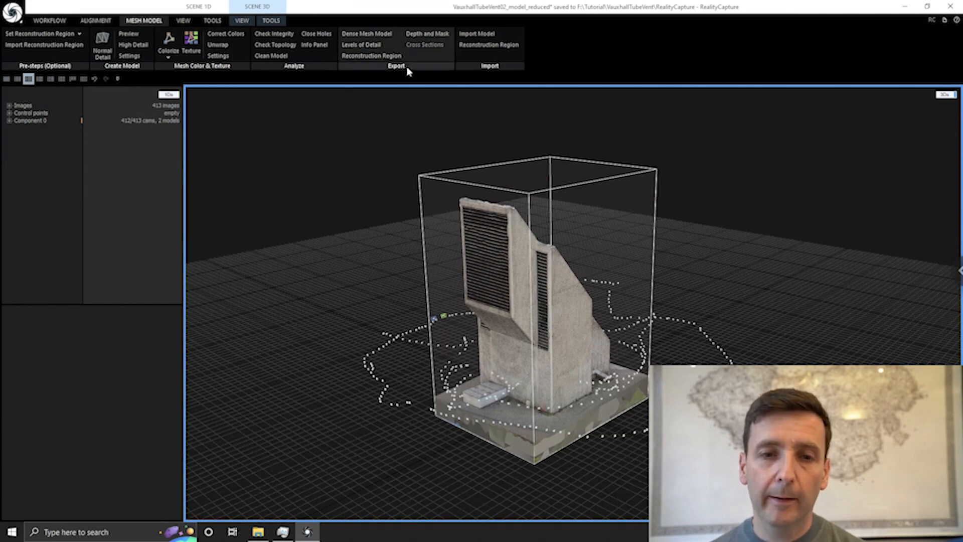
# - Export the dense mesh as Wavefront obj, replacing the existing VauxhallTubeVent02_model_reduced_Model_2.obj in the Exports folder
pyautogui.click(375, 38)
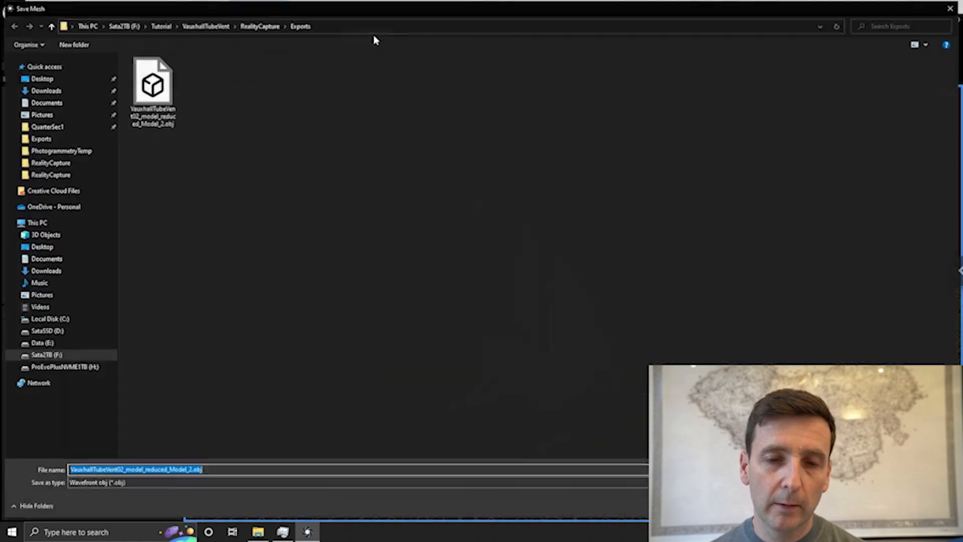
pyautogui.click(131, 483)
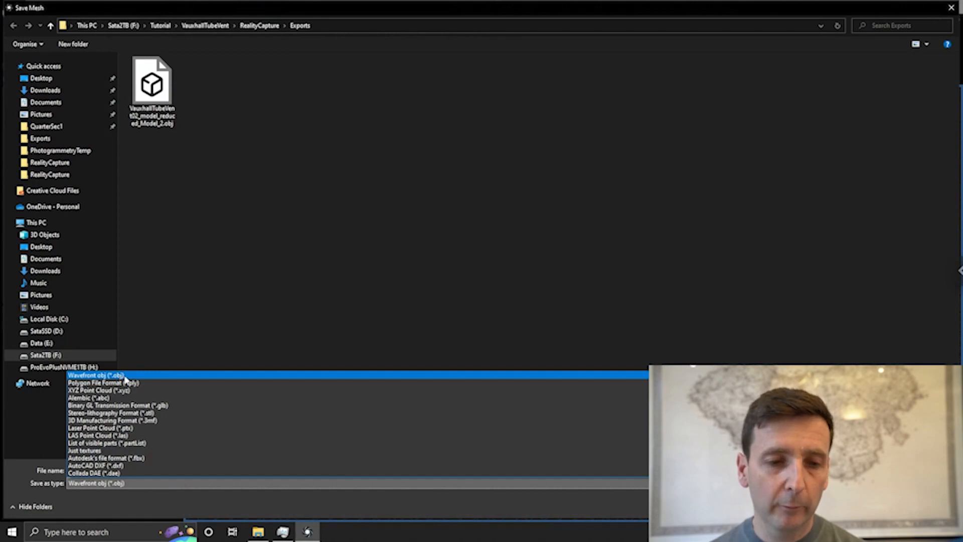
pyautogui.click(125, 376)
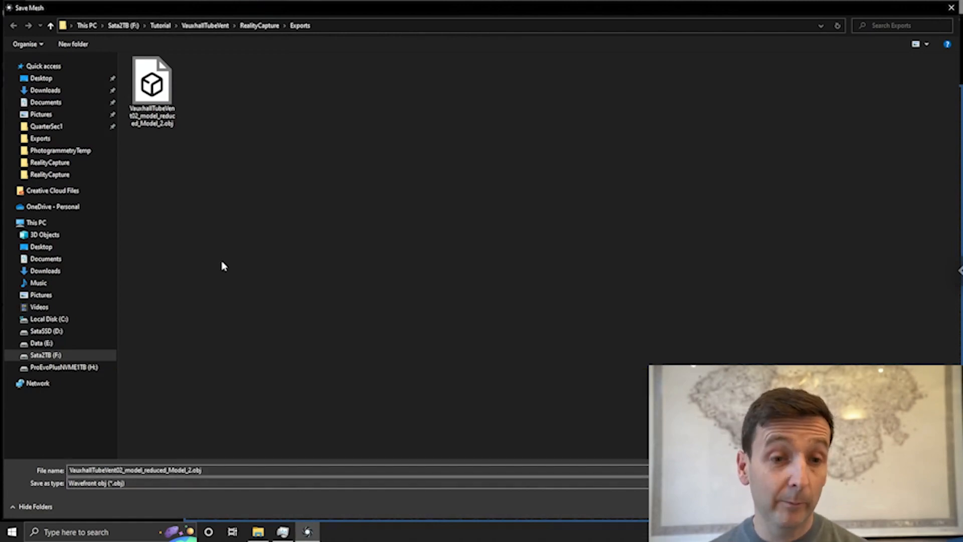
pyautogui.doubleClick(161, 96)
pyautogui.click(516, 268)
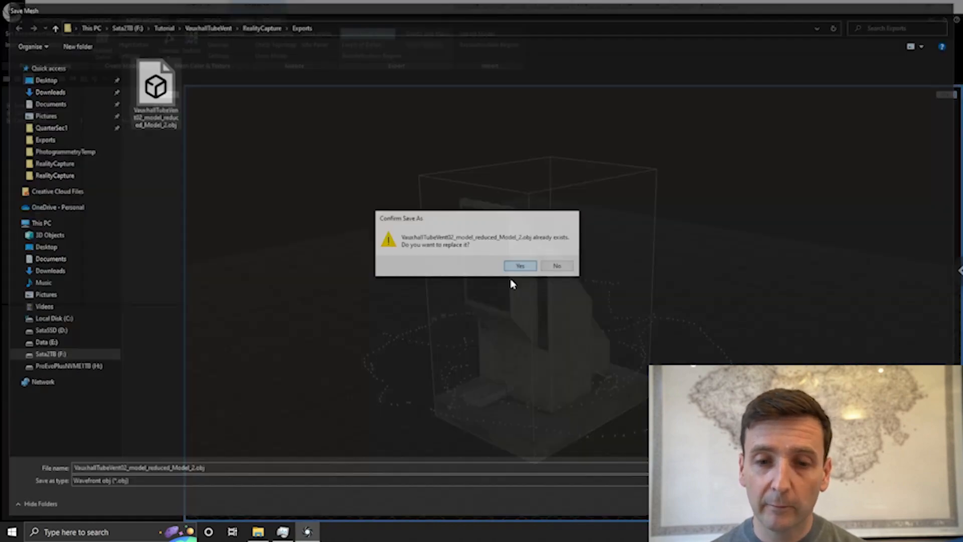
# - Keep jpg as the texture file format in the model export settings and run the export
pyautogui.moveTo(486, 88); pyautogui.dragTo(489, 101)
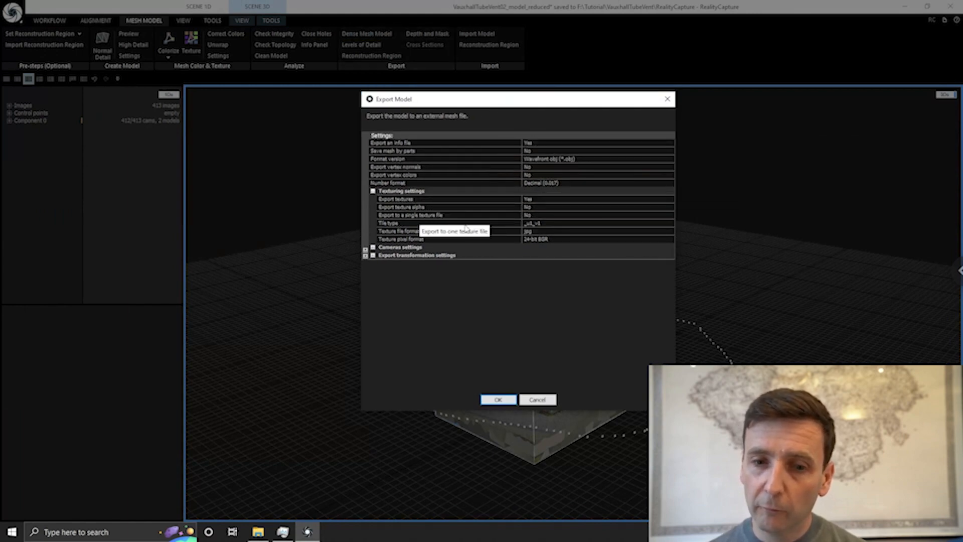
pyautogui.click(441, 230)
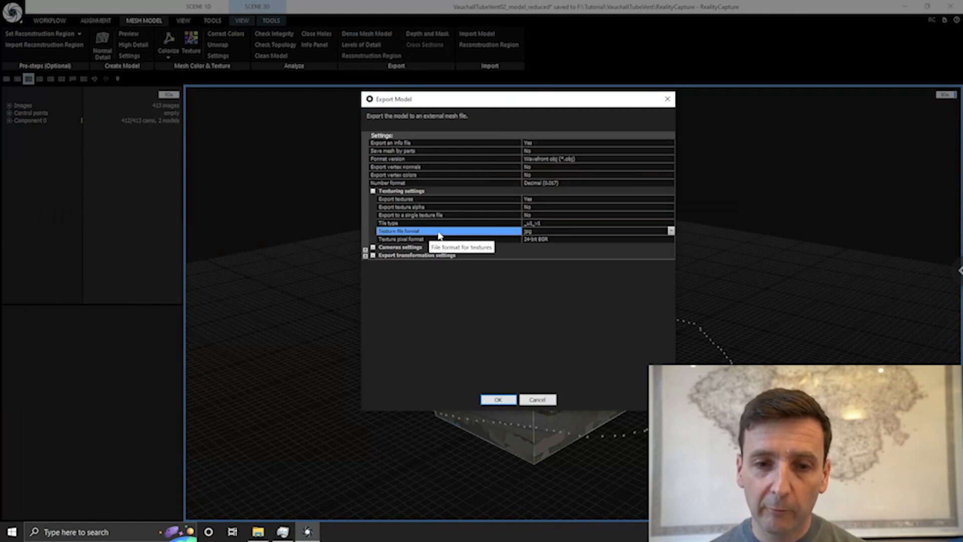
pyautogui.click(671, 231)
pyautogui.click(671, 231)
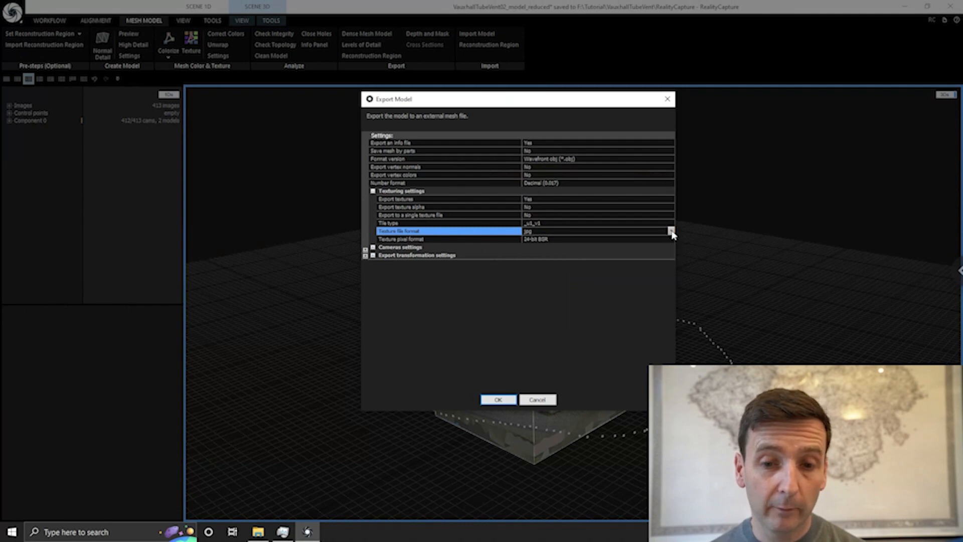
pyautogui.click(499, 400)
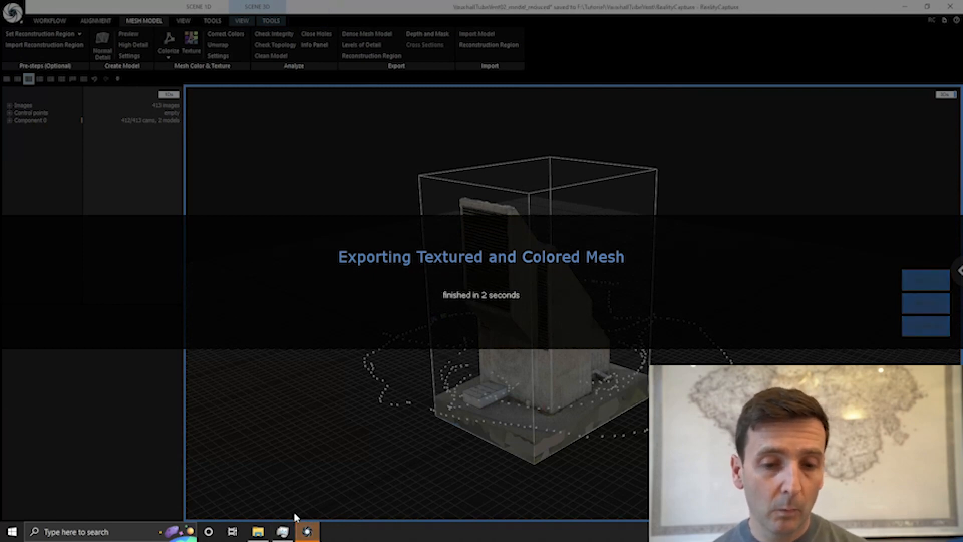
# - Switch to File Explorer and open the Exports folder inside the project's RealityCapture folder
pyautogui.click(258, 531)
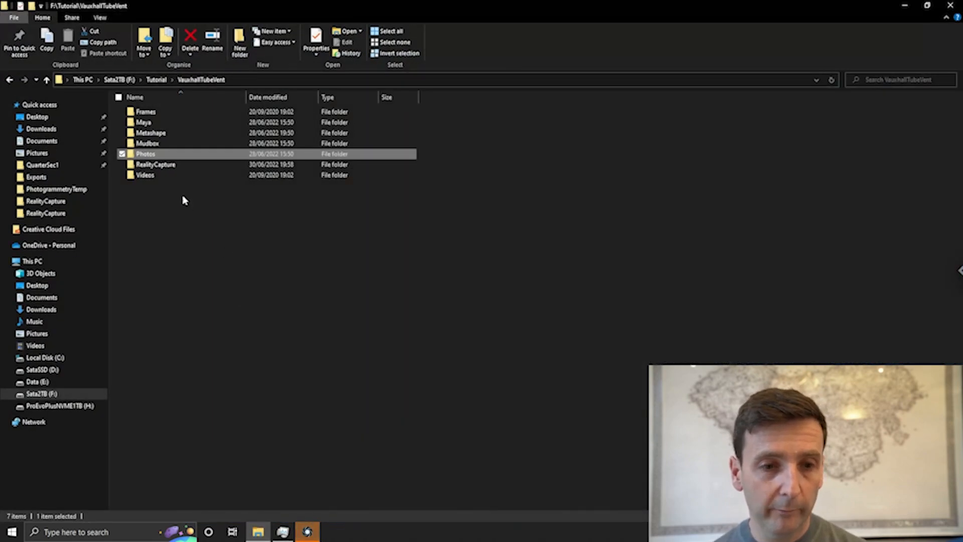
pyautogui.doubleClick(166, 166)
pyautogui.click(139, 113)
pyautogui.doubleClick(139, 113)
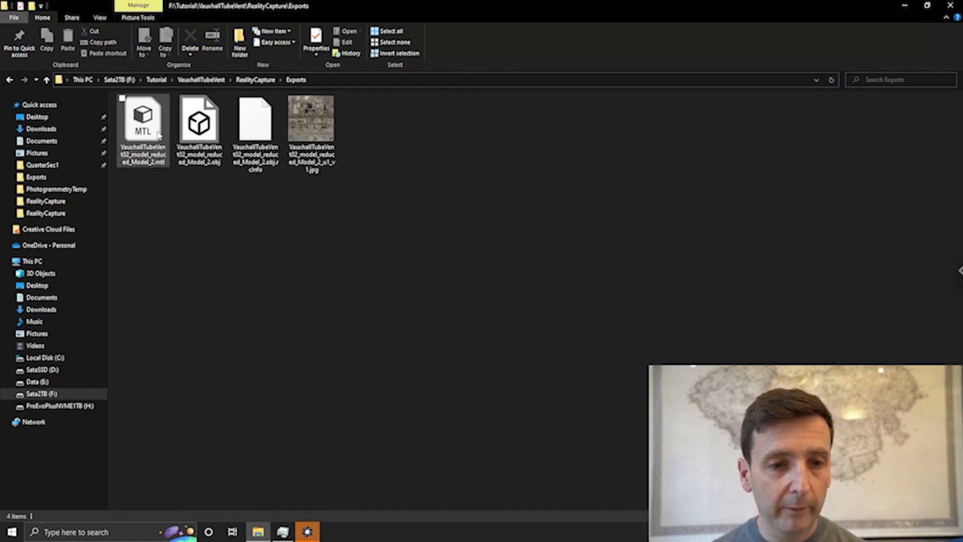
# - Check the exported MTL, OBJ and JPG texture files in the Exports folder
pyautogui.click(205, 128)
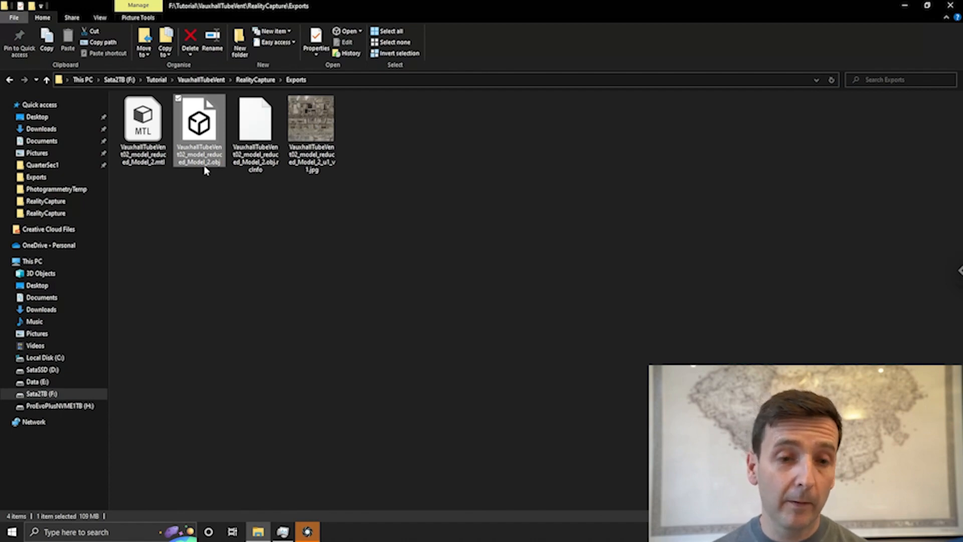
pyautogui.click(312, 127)
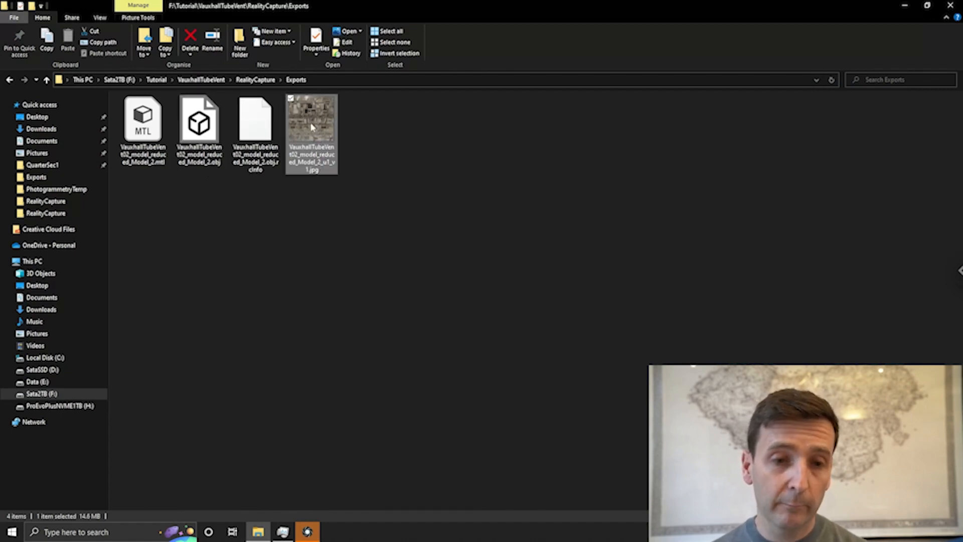
pyautogui.click(142, 122)
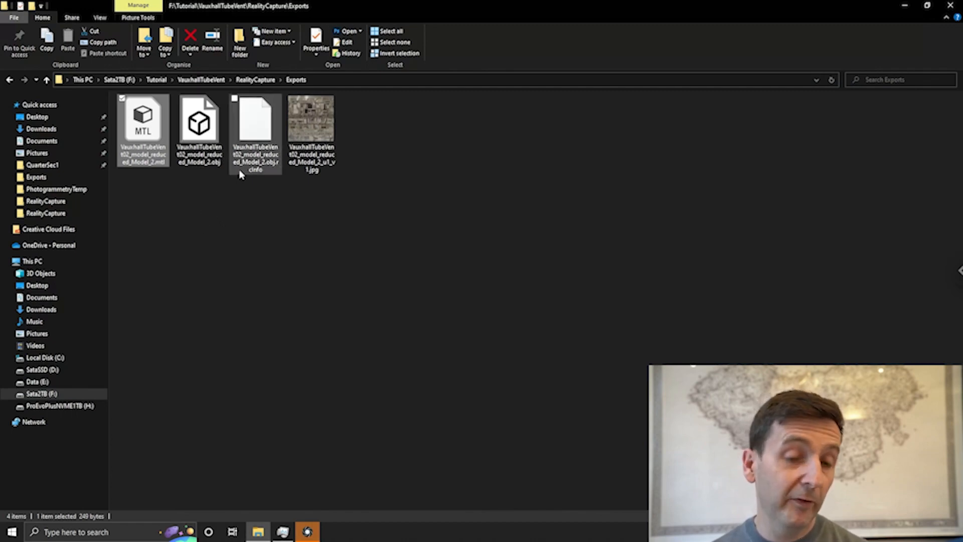
pyautogui.click(212, 126)
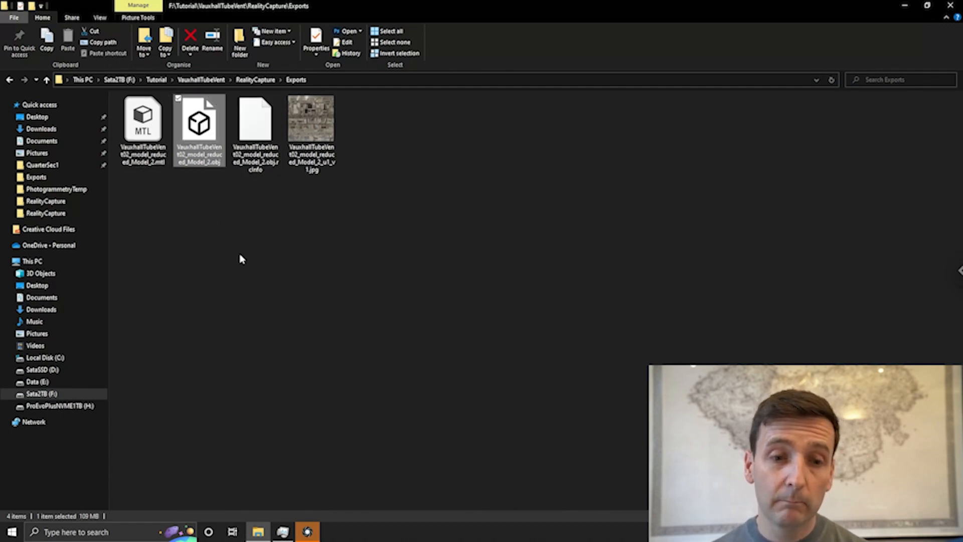
pyautogui.click(311, 125)
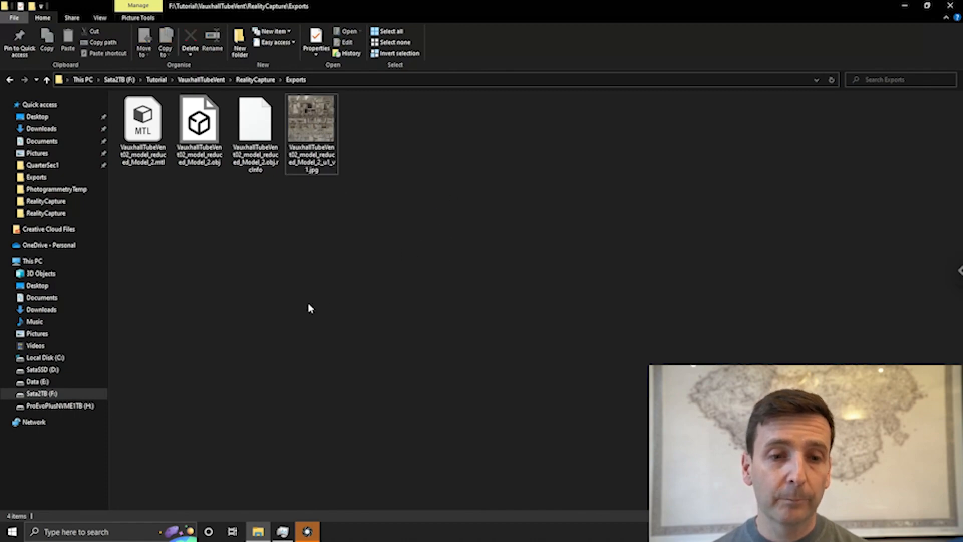
pyautogui.click(145, 128)
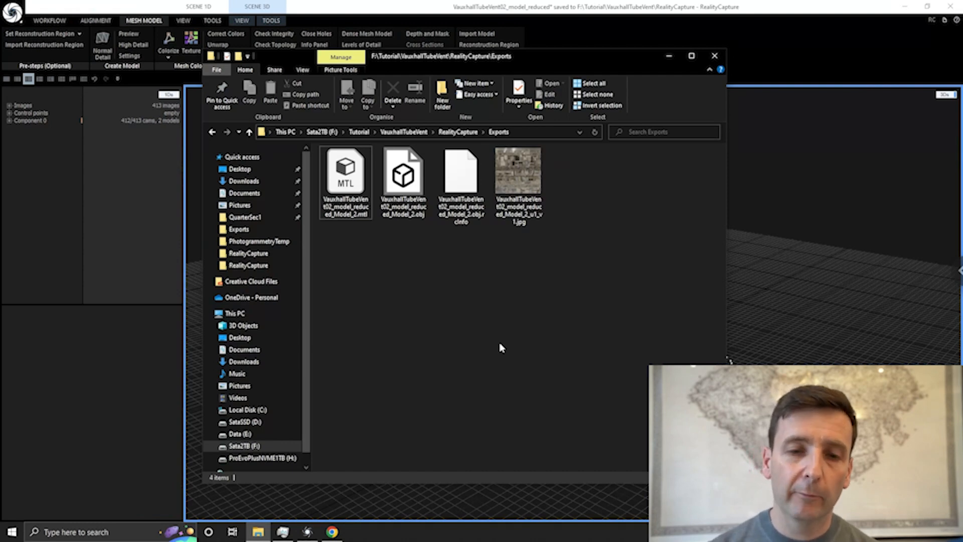
# - Compress the exported MTL, OBJ and JPG files with 7-Zip into an archive named Exports.7z
pyautogui.click(346, 181)
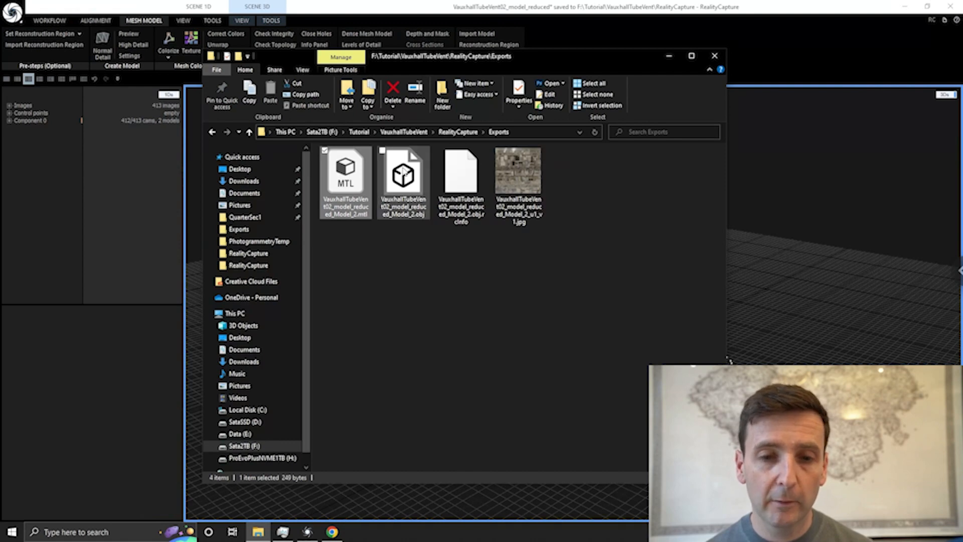
pyautogui.keyDown('ctrl'); pyautogui.click(536, 200); pyautogui.keyUp('ctrl')
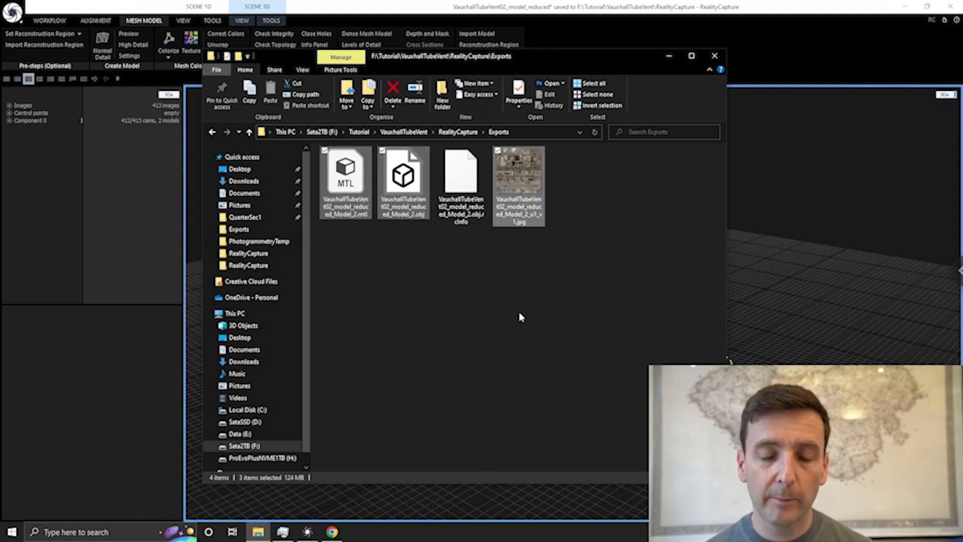
pyautogui.rightClick(517, 191)
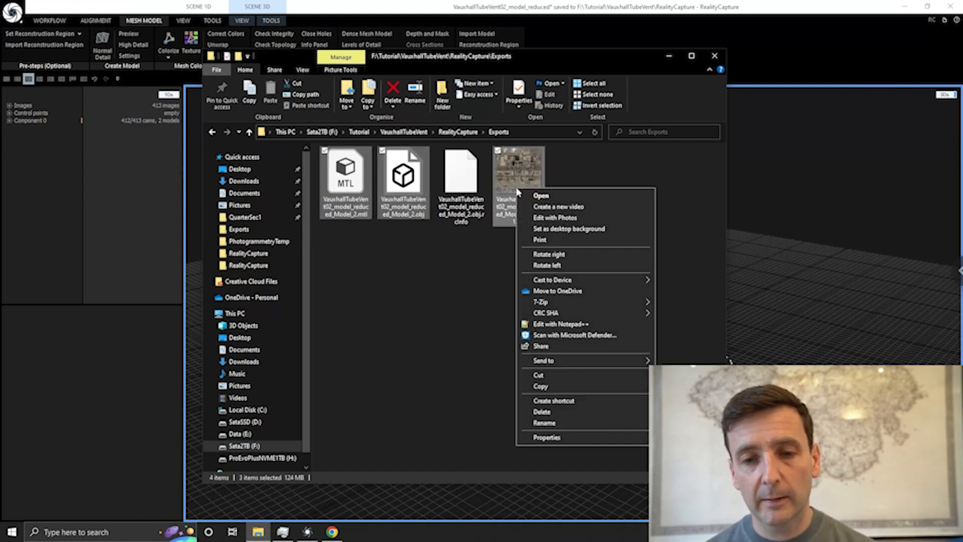
pyautogui.moveTo(562, 302)
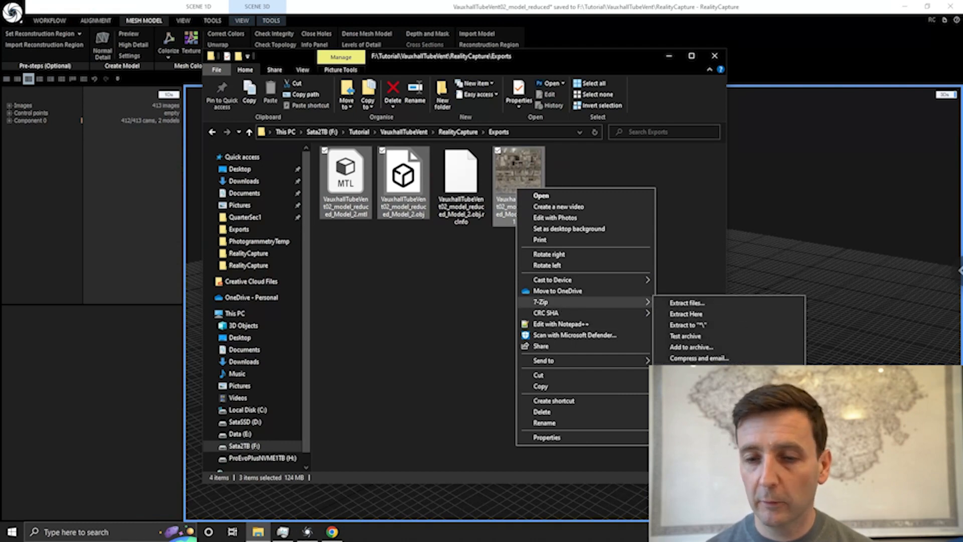
pyautogui.click(692, 369)
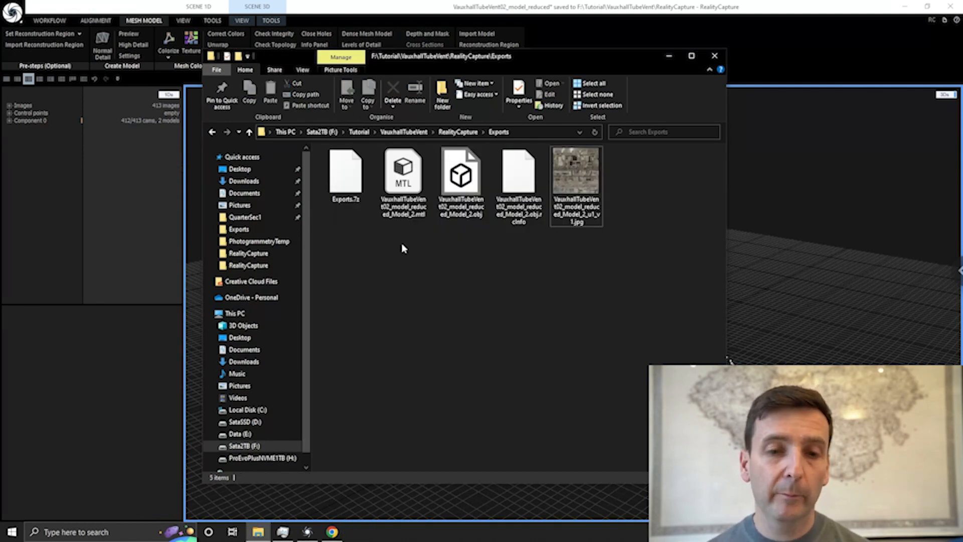
# - Switch to Sketchfab in Chrome and upload the Exports.7z archive as a new model
pyautogui.click(335, 533)
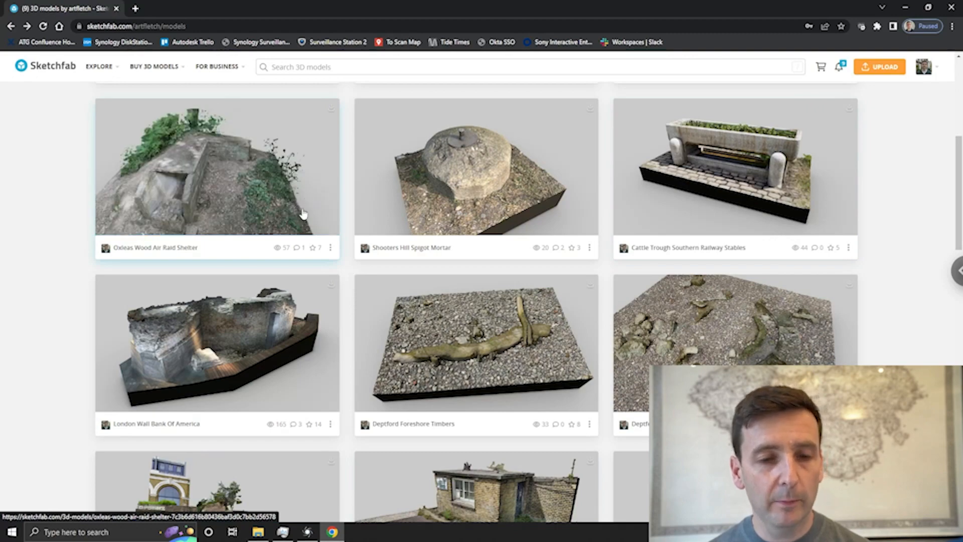
pyautogui.click(873, 69)
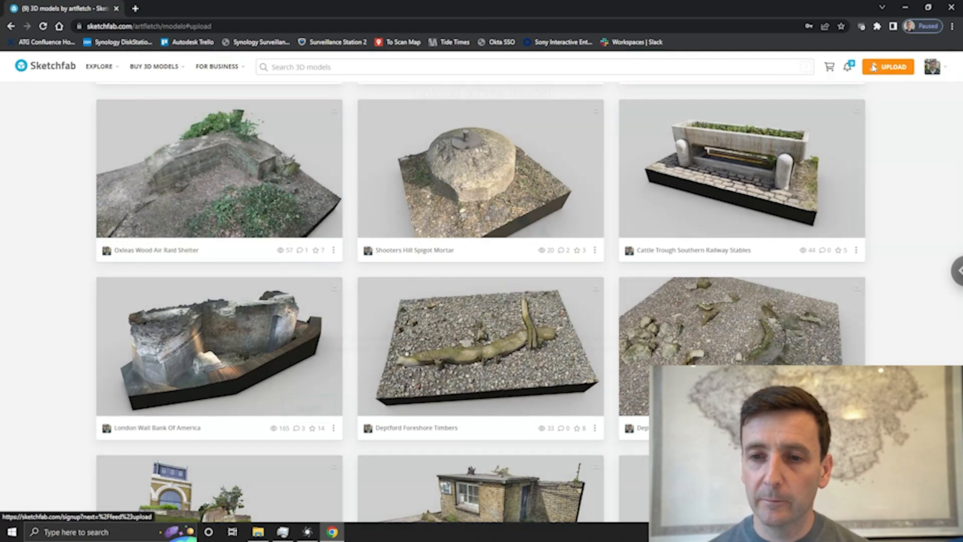
pyautogui.click(261, 533)
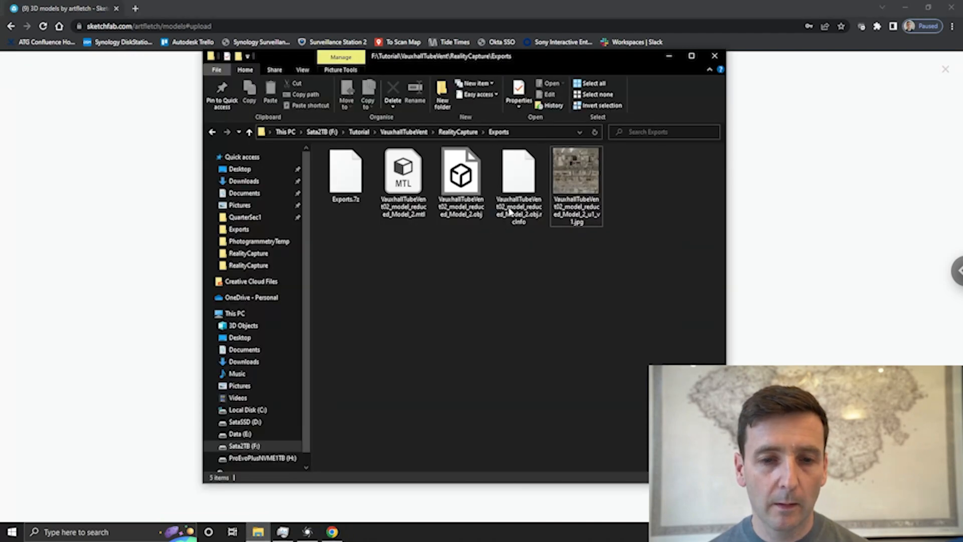
pyautogui.moveTo(482, 58); pyautogui.dragTo(755, 73)
pyautogui.moveTo(624, 198)
pyautogui.mouseDown()
pyautogui.moveTo(346, 171)
pyautogui.moveTo(404, 208)
pyautogui.moveTo(411, 225)
pyautogui.mouseUp()
pyautogui.click(647, 262)
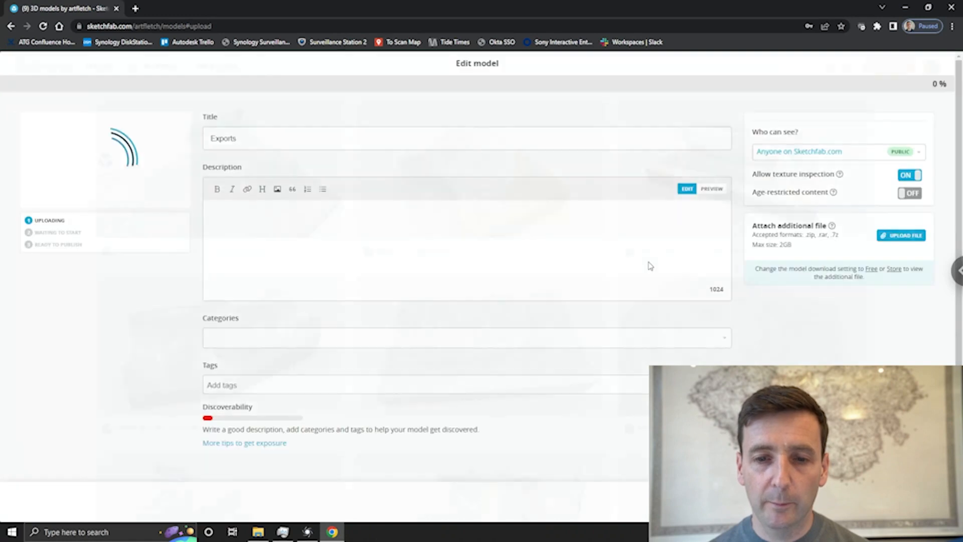
# - Set the uploaded model's title to "Vauxhall Tube Vent"
pyautogui.doubleClick(289, 144)
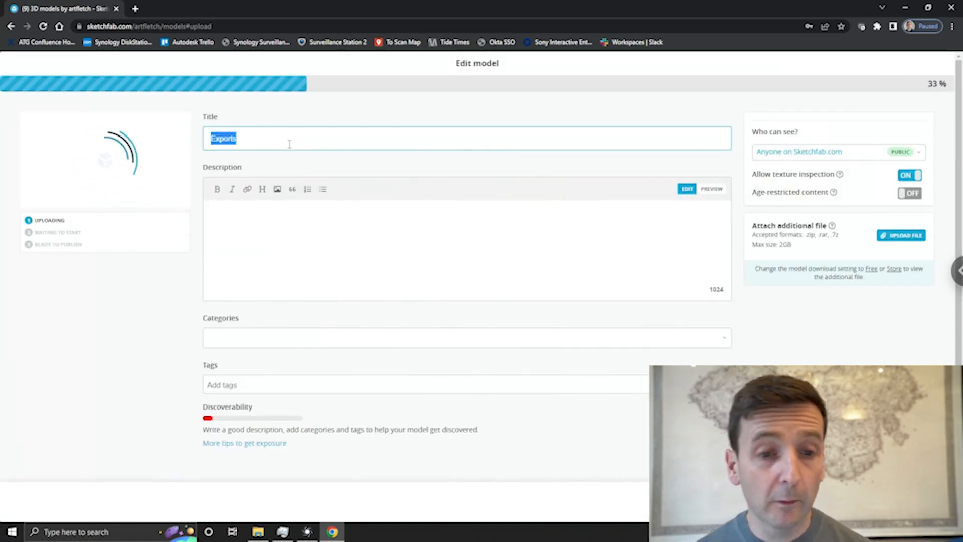
pyautogui.press('BackSpace')
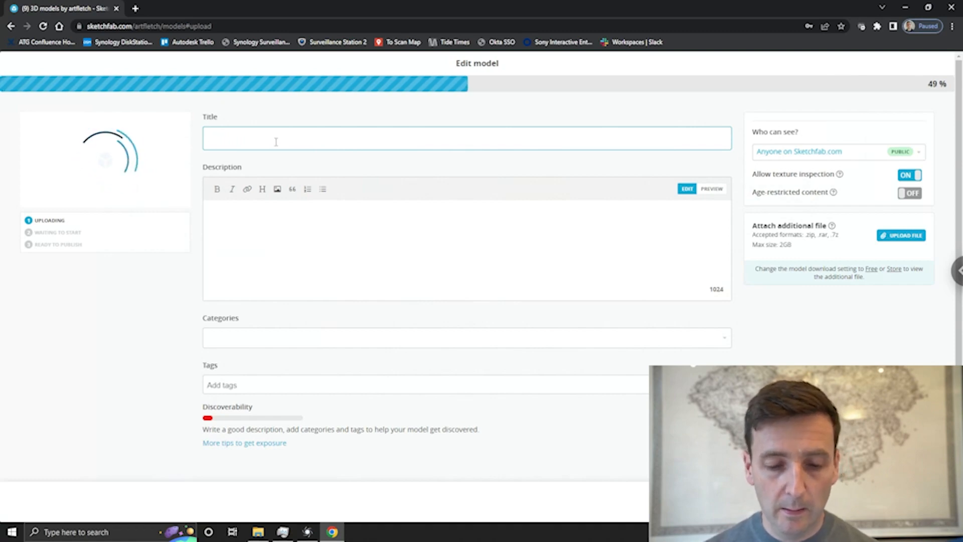
pyautogui.write('Vax')
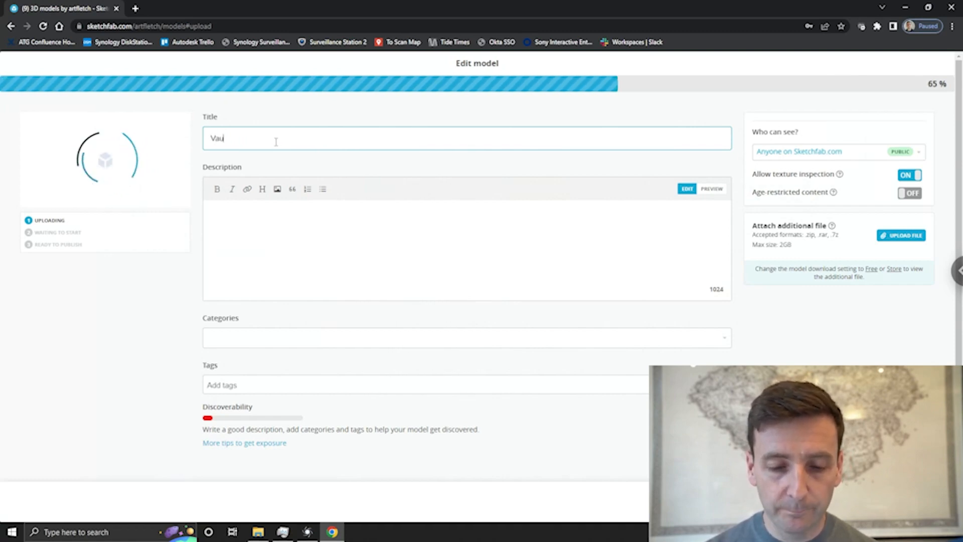
pyautogui.press('BackSpace')
pyautogui.write('ux')
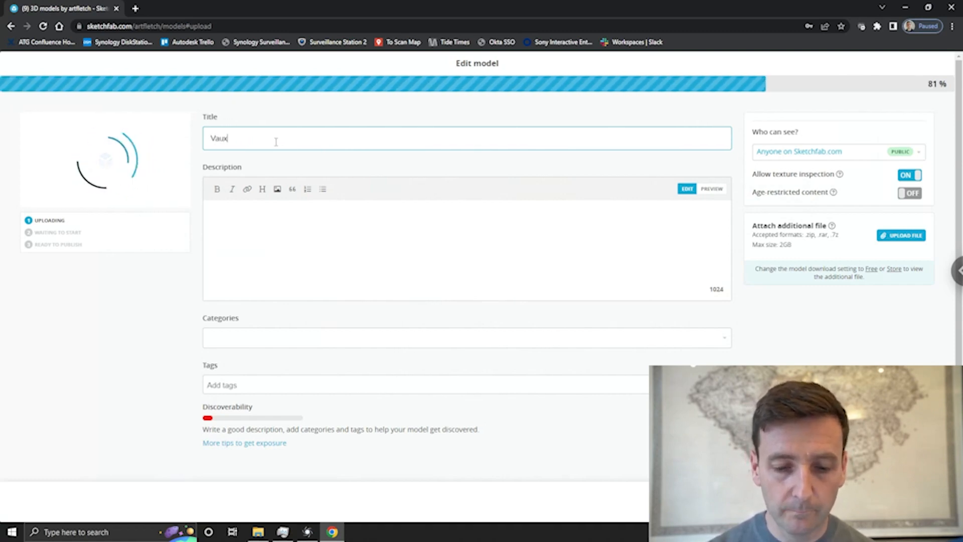
pyautogui.write('hall Tube Vent')
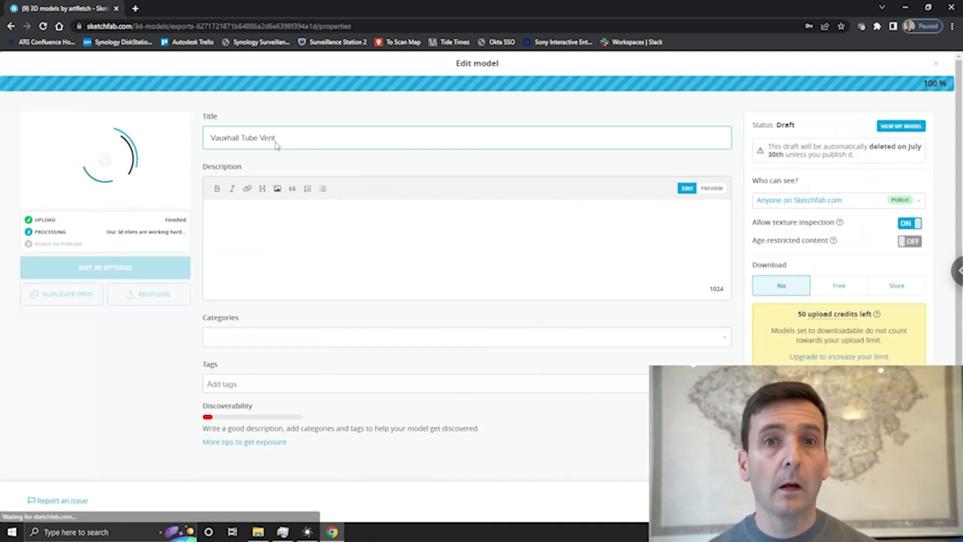
# - Assign the model to the Architecture category and make it available as a free download
pyautogui.click(266, 236)
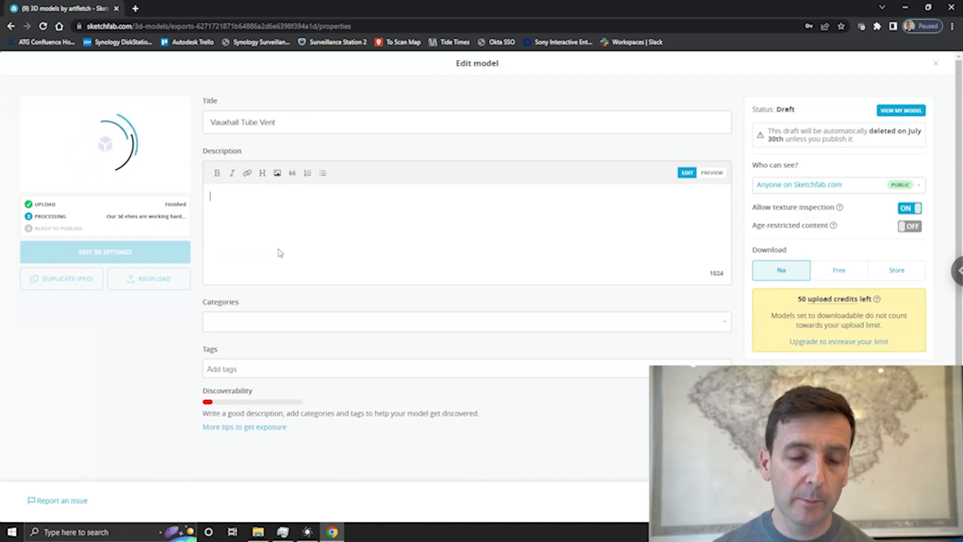
pyautogui.click(251, 324)
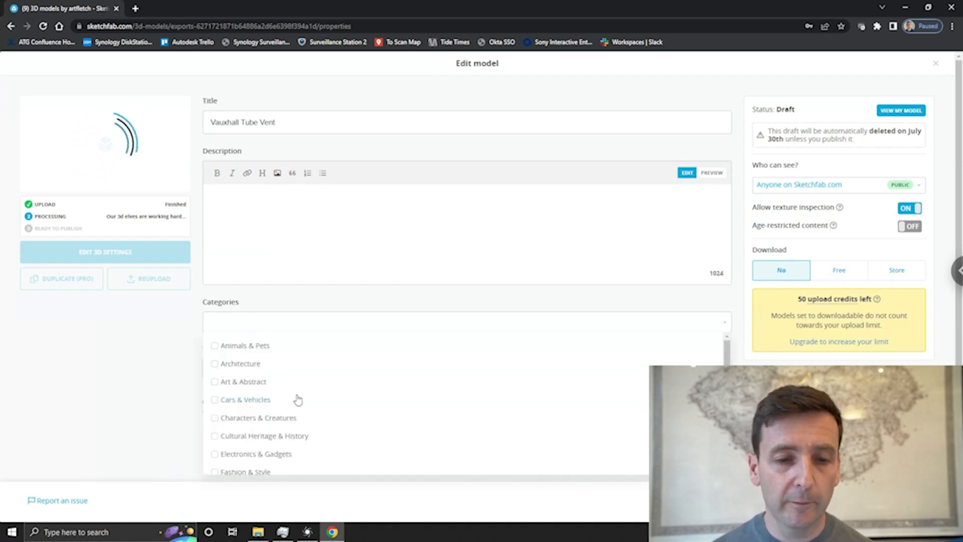
pyautogui.click(241, 363)
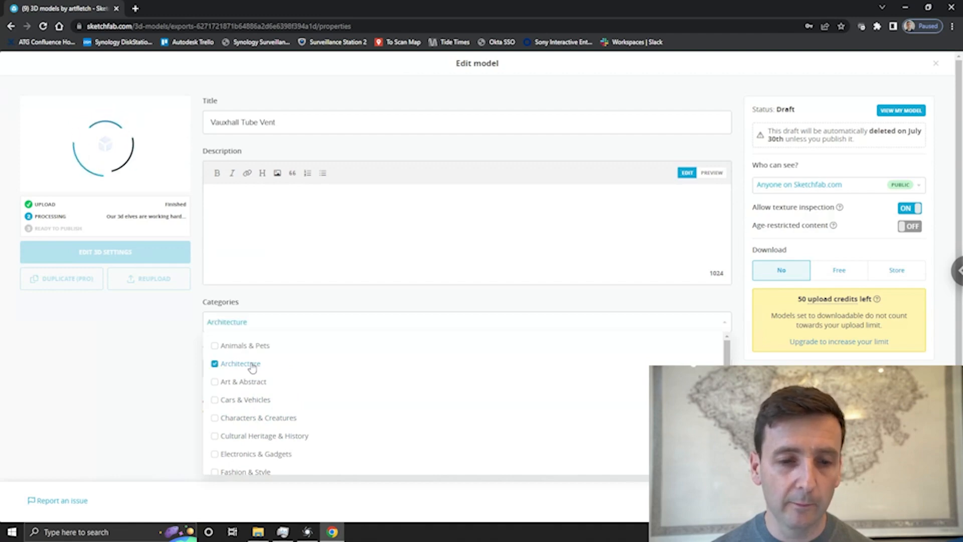
pyautogui.click(127, 370)
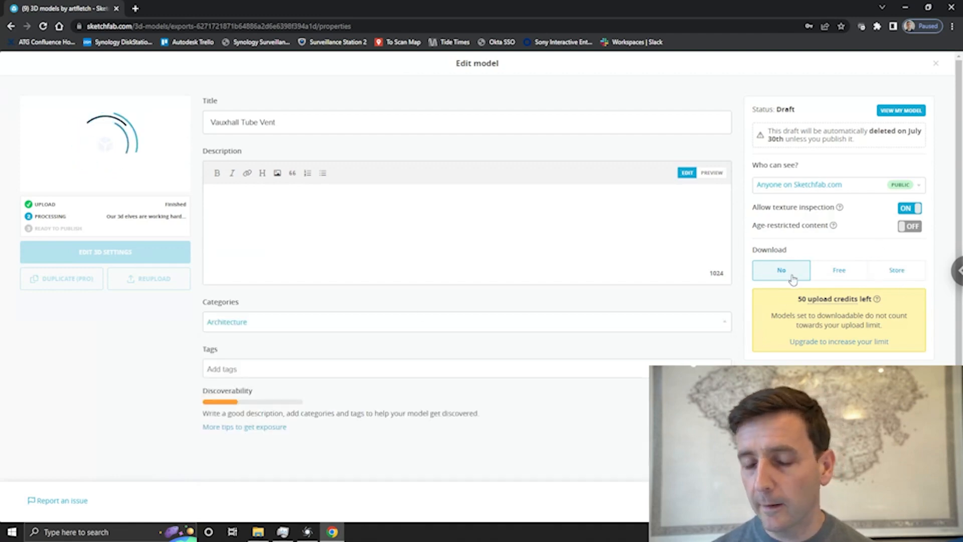
pyautogui.click(852, 271)
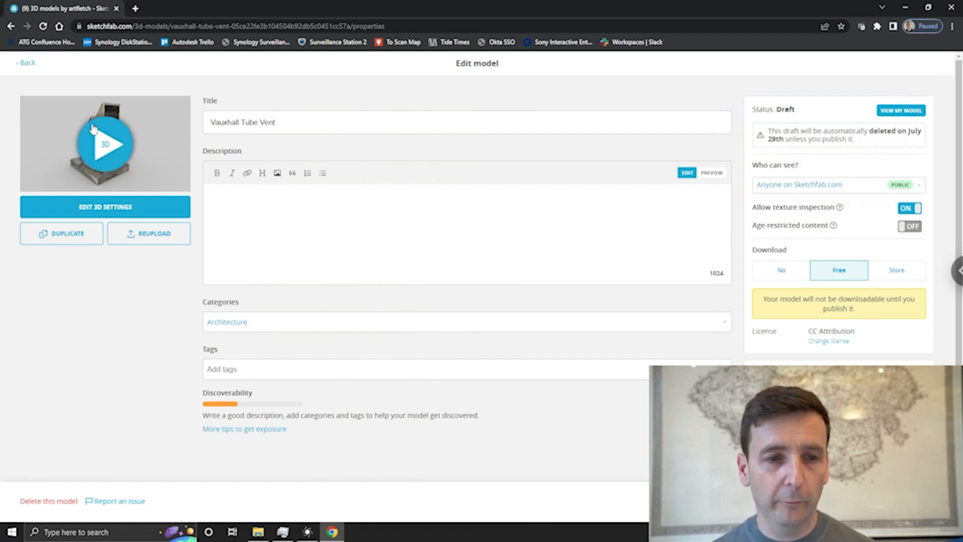
# - Open the model's 3D settings and choose Shadeless shading with the PBR renderer
pyautogui.click(75, 209)
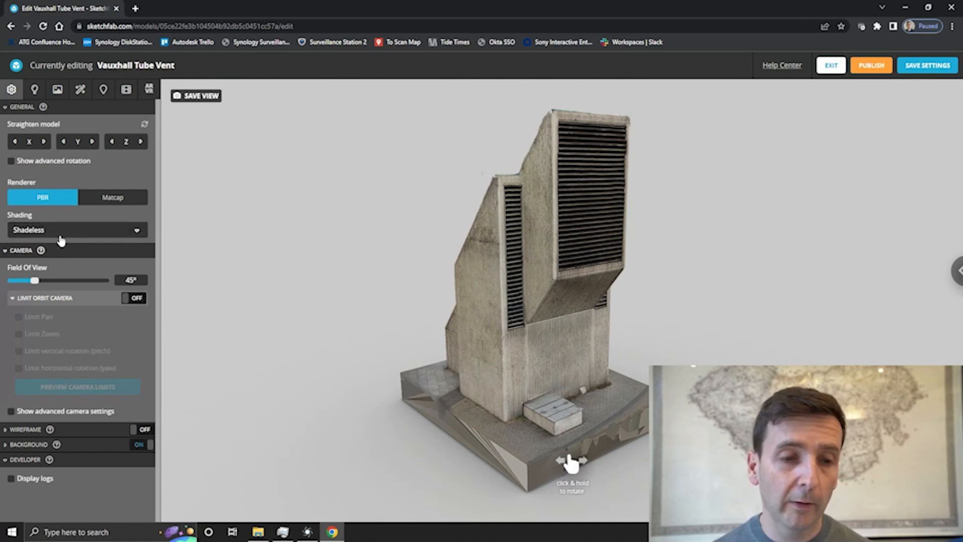
pyautogui.click(44, 233)
pyautogui.click(90, 231)
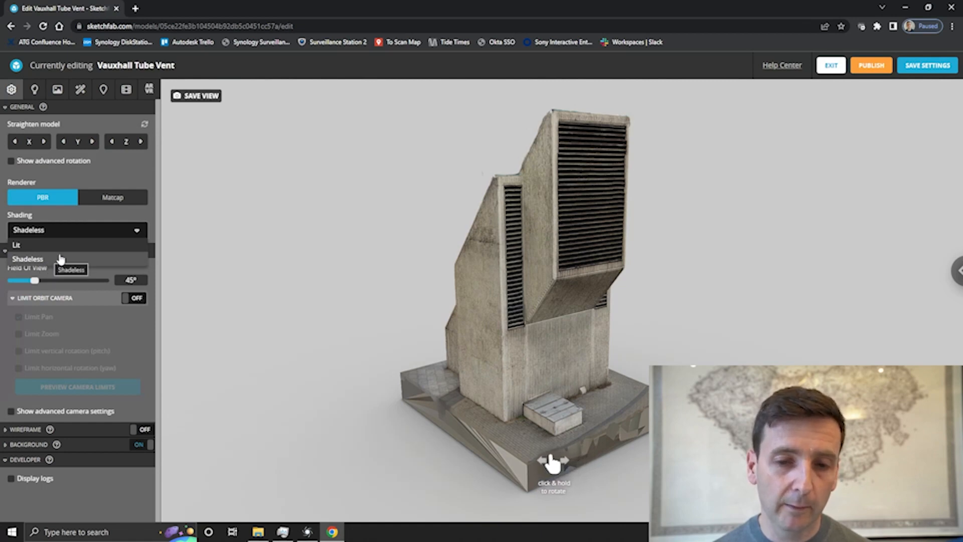
pyautogui.moveTo(594, 359)
pyautogui.mouseDown()
pyautogui.moveTo(468, 350)
pyautogui.moveTo(593, 350)
pyautogui.moveTo(431, 341)
pyautogui.mouseUp()
pyautogui.moveTo(496, 332); pyautogui.dragTo(518, 332)
pyautogui.moveTo(518, 333); pyautogui.dragTo(530, 312, button='right')
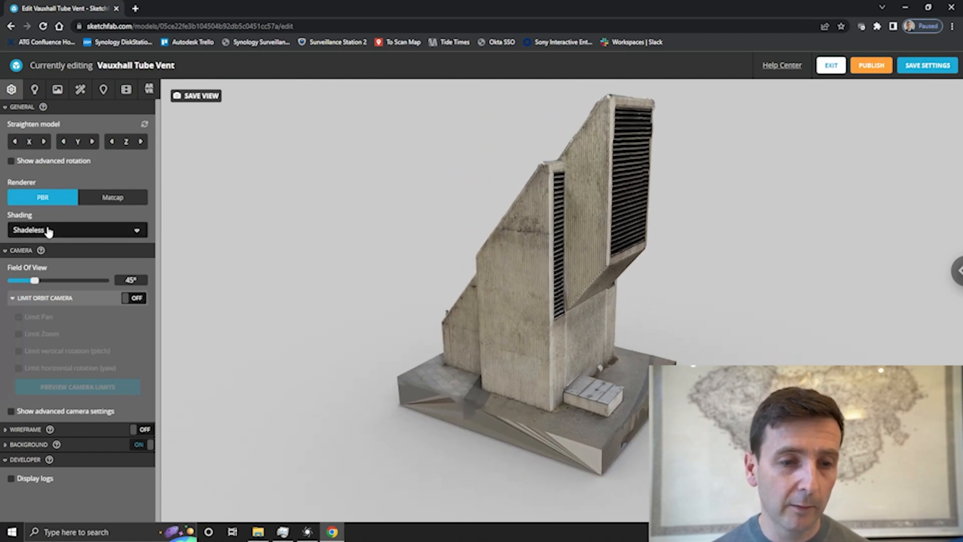
# - Examine the scene's background type and colour options
pyautogui.click(107, 445)
pyautogui.scroll(-2, 107, 446)
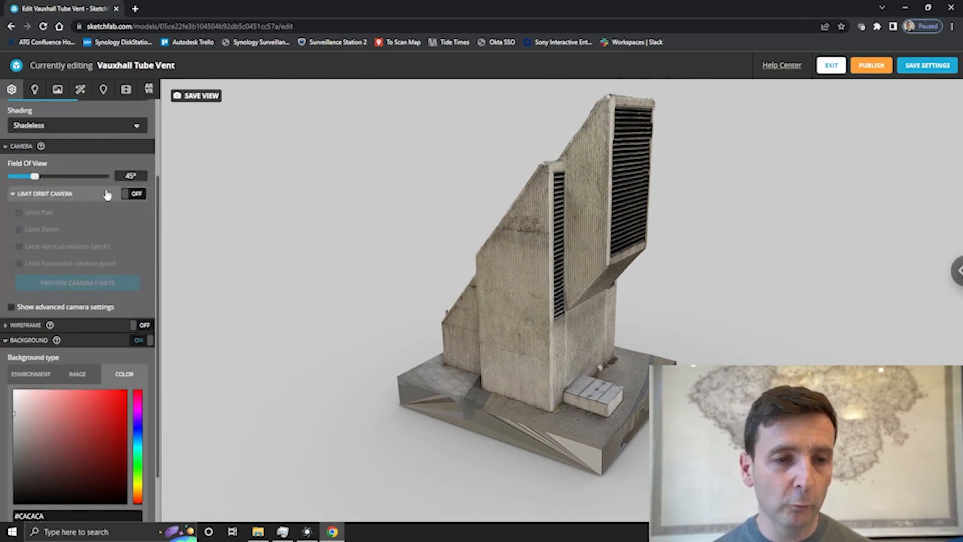
pyautogui.scroll(2, 117, 194)
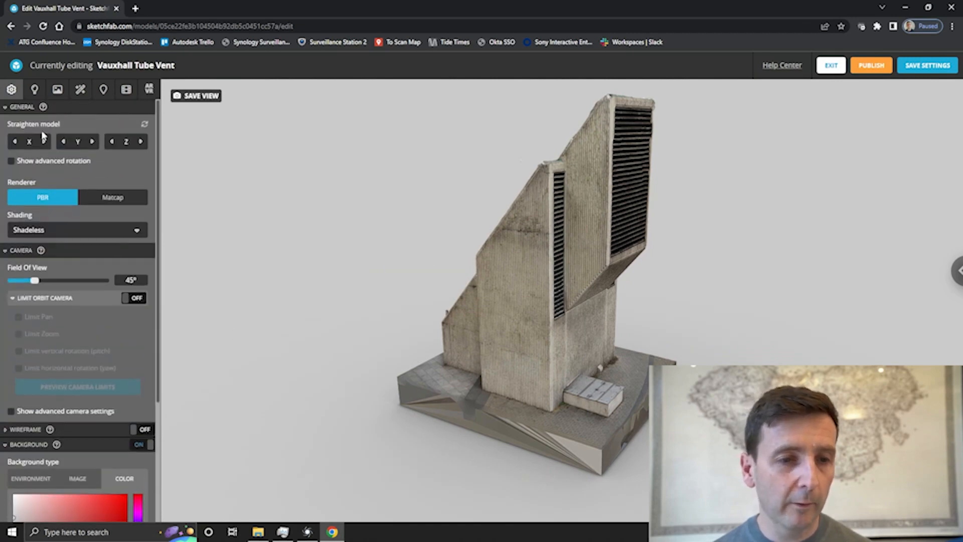
# - Set the height of the Baked AO ground shadows to -0.002
pyautogui.click(34, 90)
pyautogui.moveTo(409, 383); pyautogui.dragTo(512, 435)
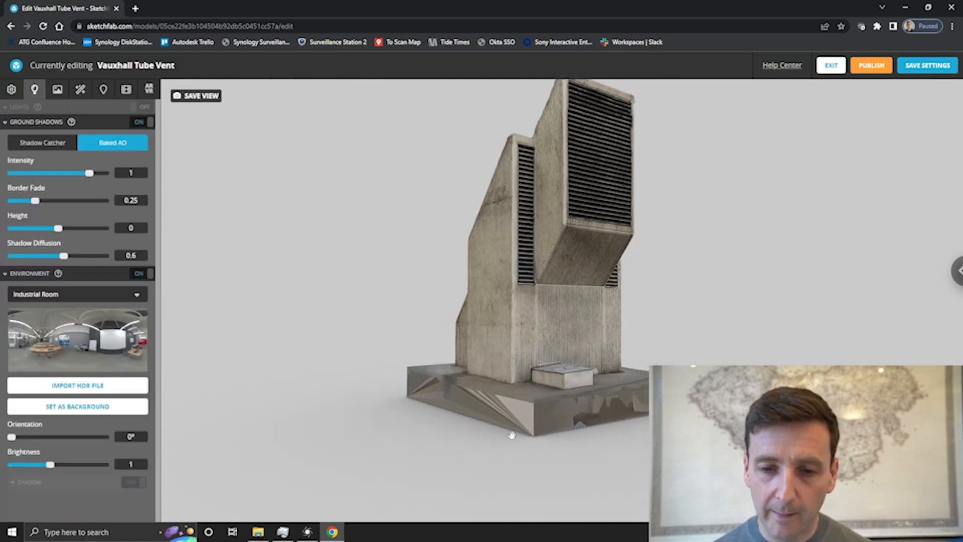
pyautogui.moveTo(346, 363); pyautogui.dragTo(318, 327)
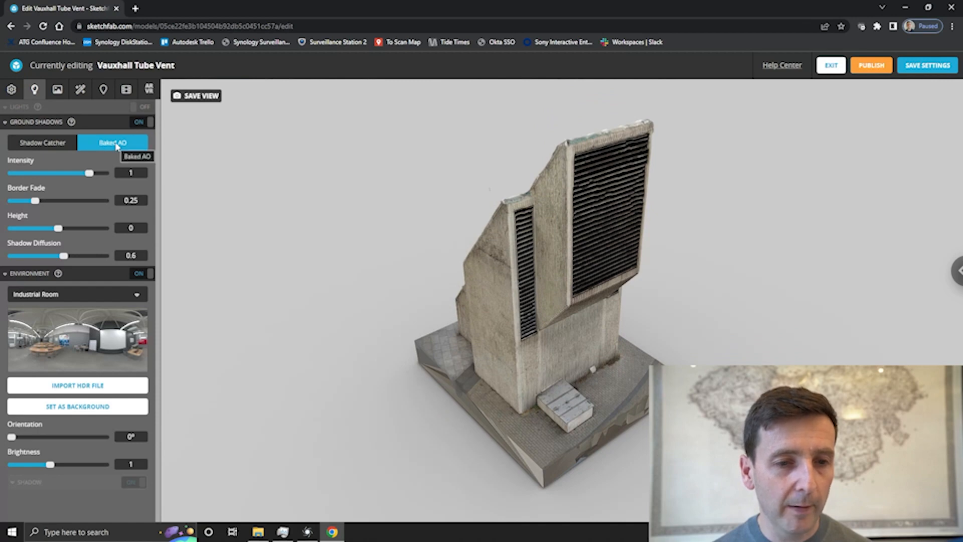
pyautogui.moveTo(429, 308); pyautogui.dragTo(498, 316)
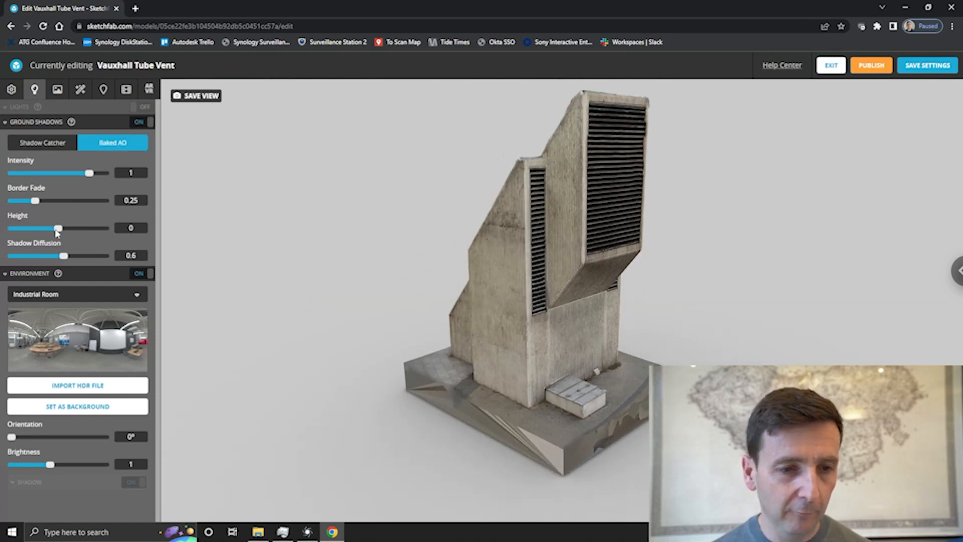
pyautogui.moveTo(57, 232)
pyautogui.mouseDown()
pyautogui.moveTo(48, 231)
pyautogui.moveTo(60, 229)
pyautogui.mouseUp()
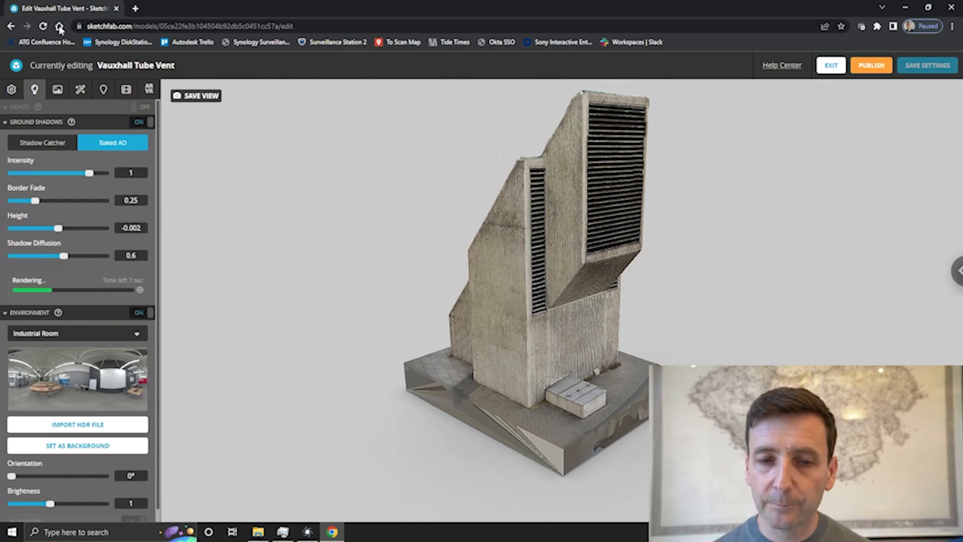
# - Check the Sharpness post-processing filter, and save a three-quarter front view of the vent as the model's view
pyautogui.click(81, 92)
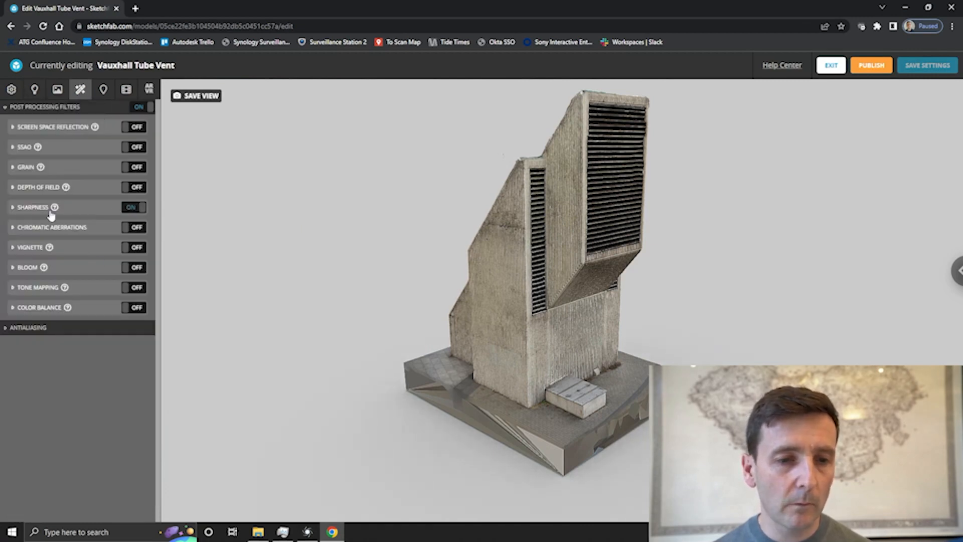
pyautogui.click(96, 214)
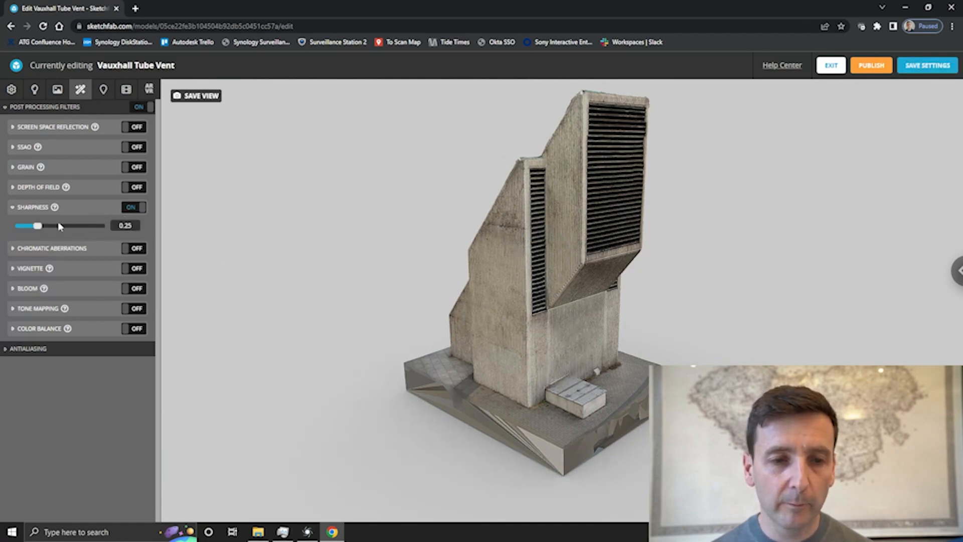
pyautogui.moveTo(613, 199); pyautogui.dragTo(606, 301)
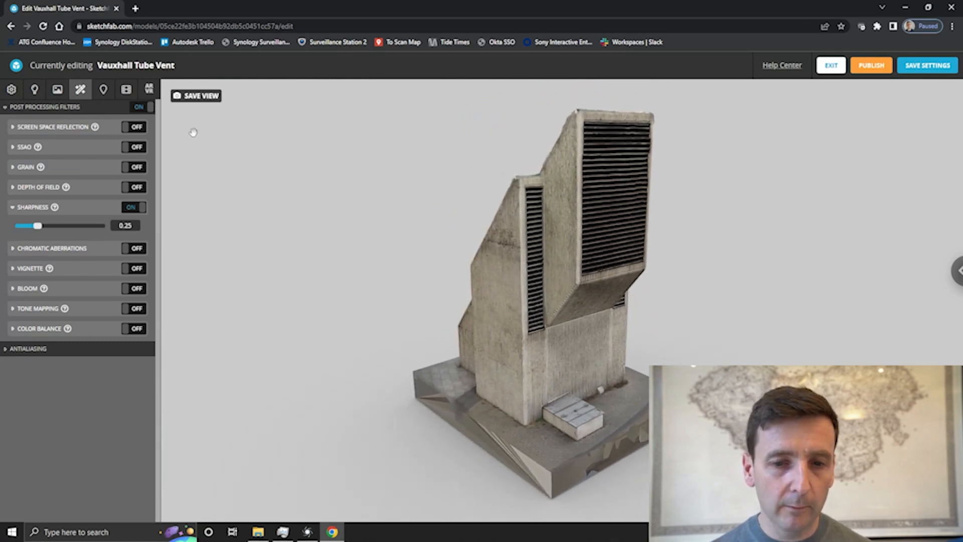
pyautogui.click(198, 96)
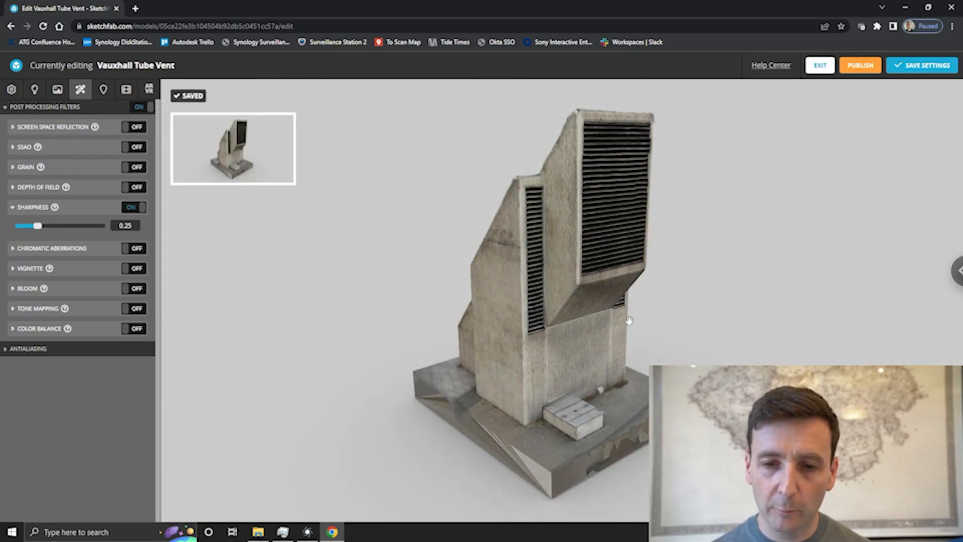
# - Exit the 3D editor and inspect the finished vent on its model page
pyautogui.moveTo(628, 320); pyautogui.dragTo(559, 244)
pyautogui.click(830, 74)
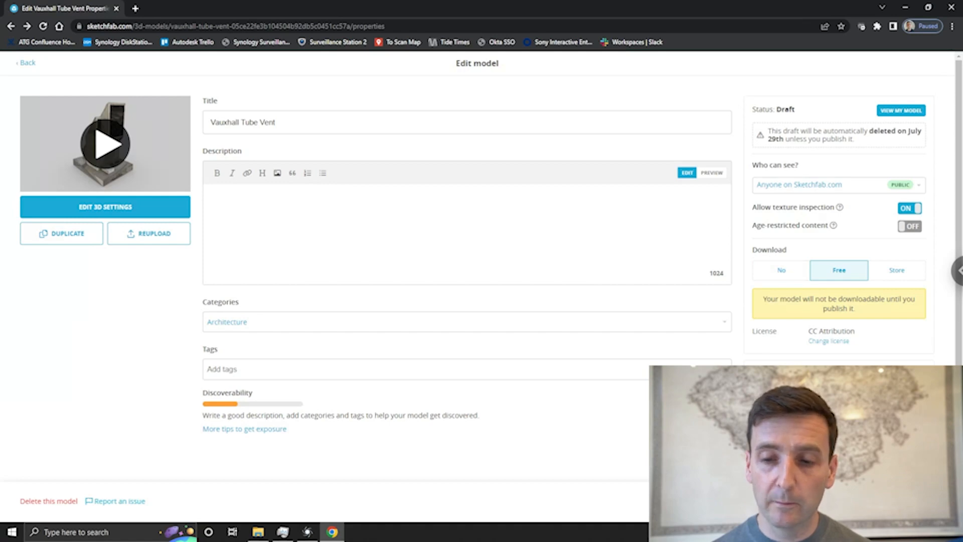
pyautogui.click(892, 112)
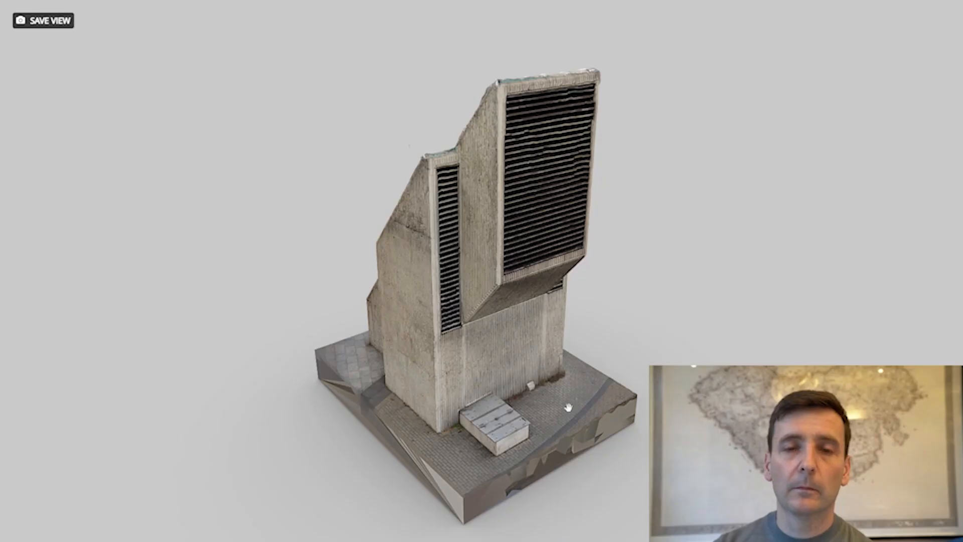
pyautogui.moveTo(568, 409)
pyautogui.mouseDown()
pyautogui.moveTo(500, 409)
pyautogui.moveTo(543, 401)
pyautogui.moveTo(570, 411)
pyautogui.mouseUp()
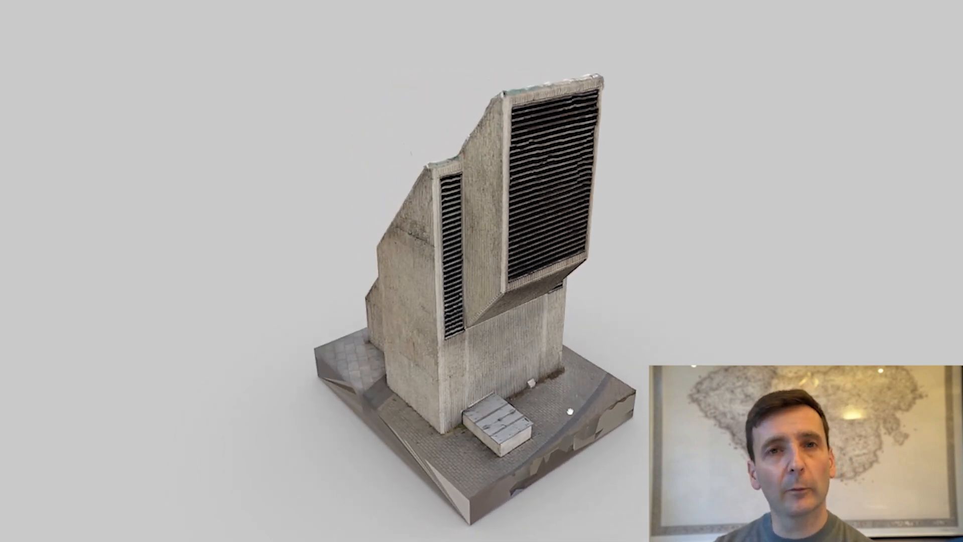